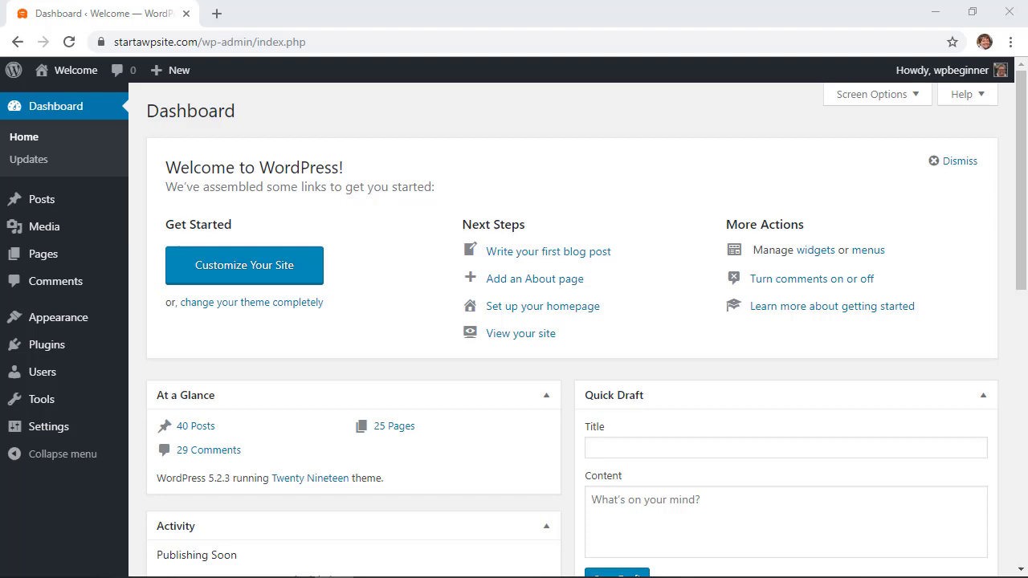
Create a new page titled "Upgrade Content" and insert a Button block in its body.
{"action": "mouse_move", "coordinate": [51, 257]}
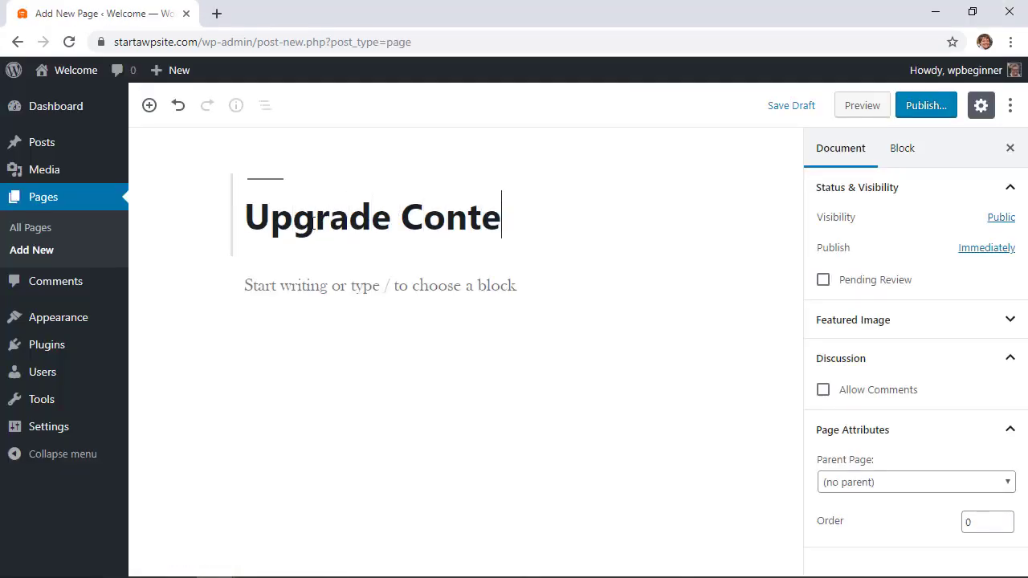
{"action": "left_click", "coordinate": [278, 290]}
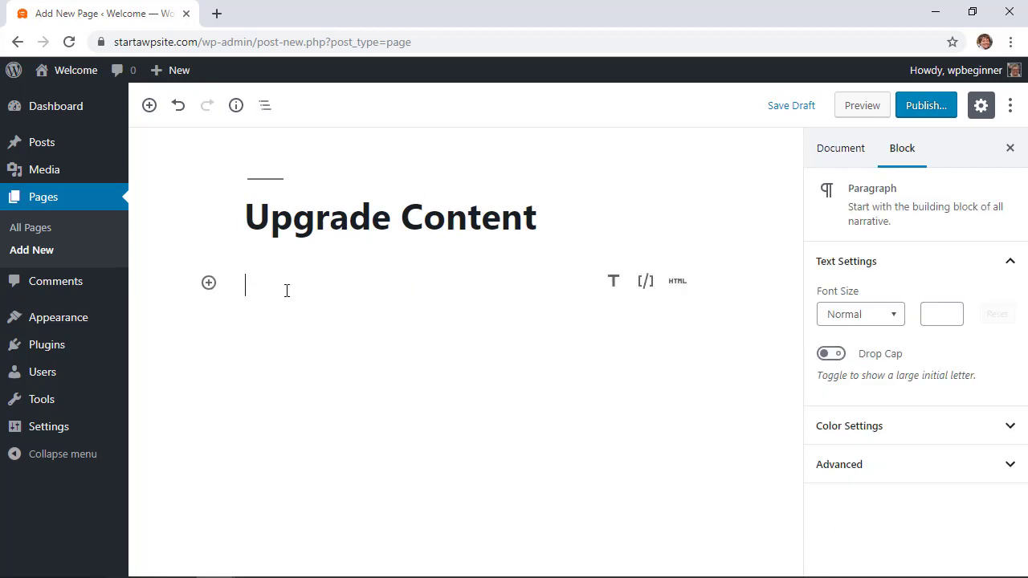
{"action": "left_click", "coordinate": [209, 283]}
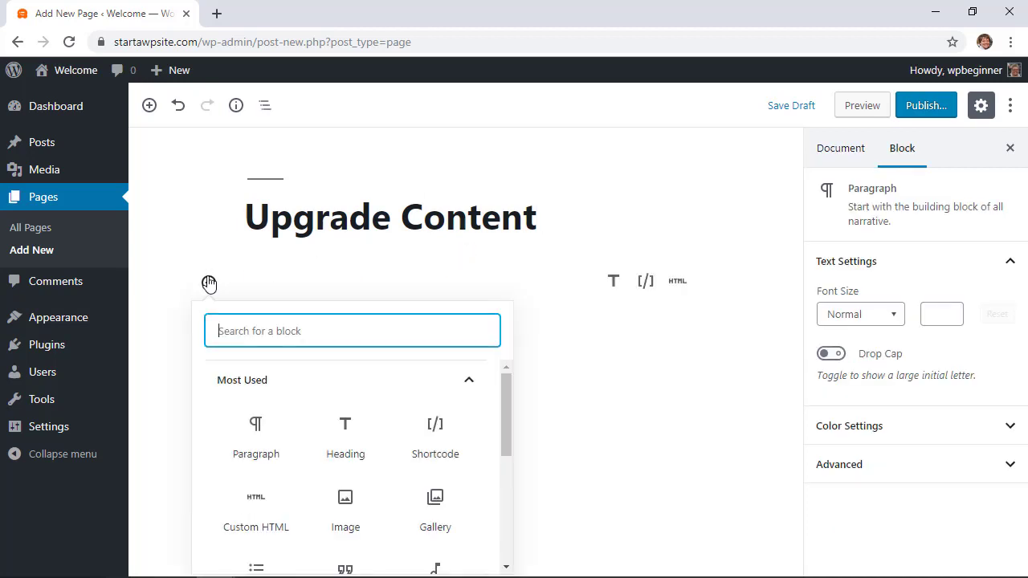
{"action": "type", "text": "butt"}
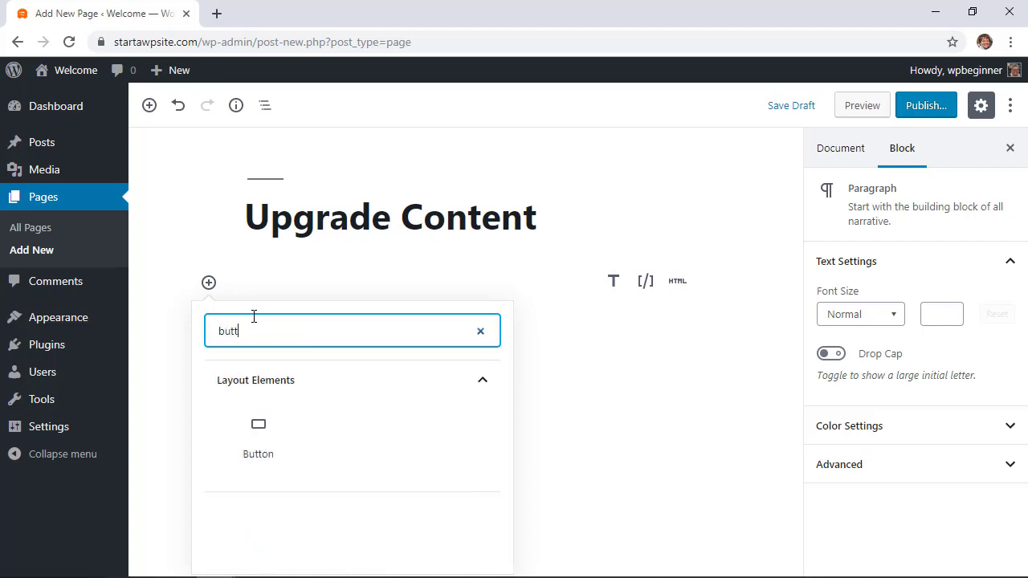
{"action": "left_click", "coordinate": [265, 454]}
Label the button "Get Our Content Upgrade" and center it on the page.
{"action": "left_click", "coordinate": [301, 301]}
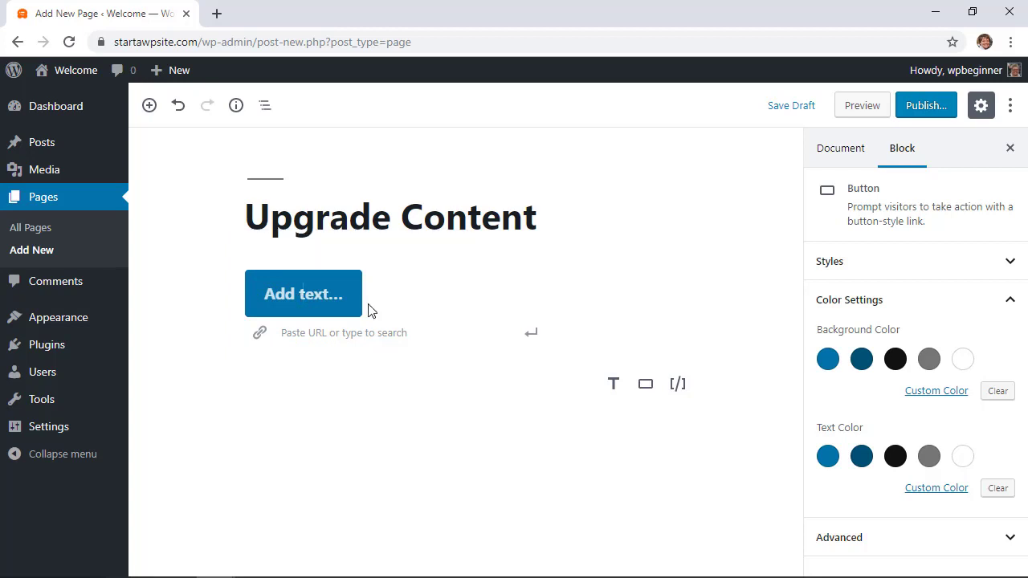
{"action": "type", "text": "Get Our Content Upgrade"}
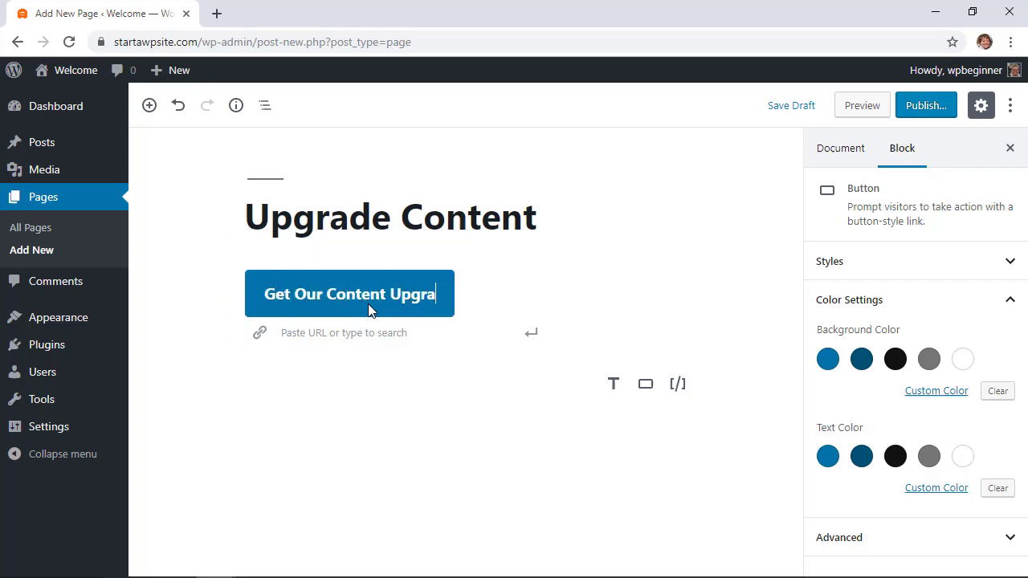
{"action": "left_click", "coordinate": [314, 245]}
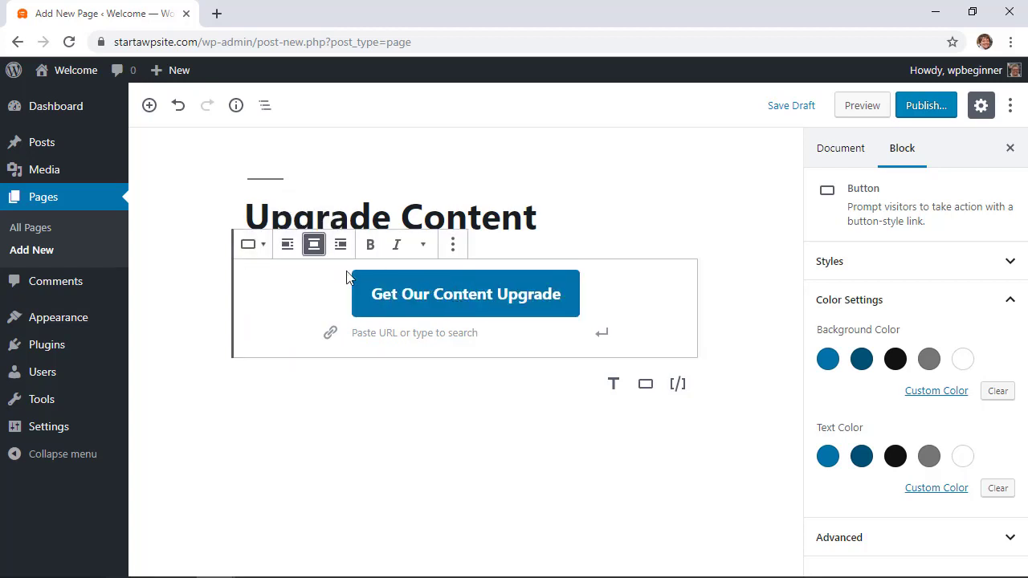
Try bold and italic formatting on the button's label, reverting each one.
{"action": "triple_click", "coordinate": [410, 300]}
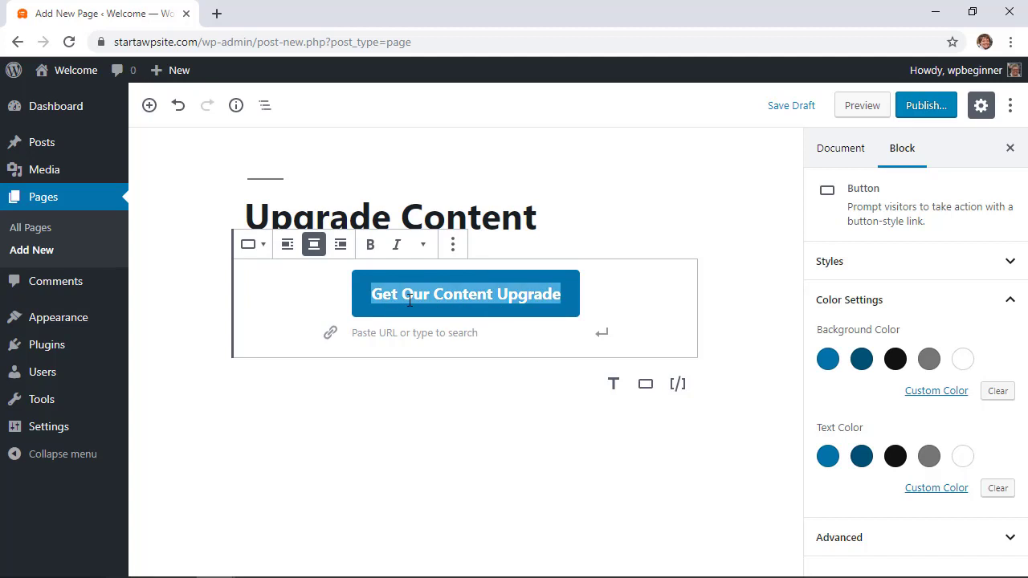
{"action": "left_click", "coordinate": [371, 247]}
{"action": "left_click", "coordinate": [370, 247]}
{"action": "left_click", "coordinate": [395, 247]}
{"action": "left_click", "coordinate": [395, 248]}
Try the Outline and Squared styles on the button and return it to Default.
{"action": "left_click", "coordinate": [927, 272]}
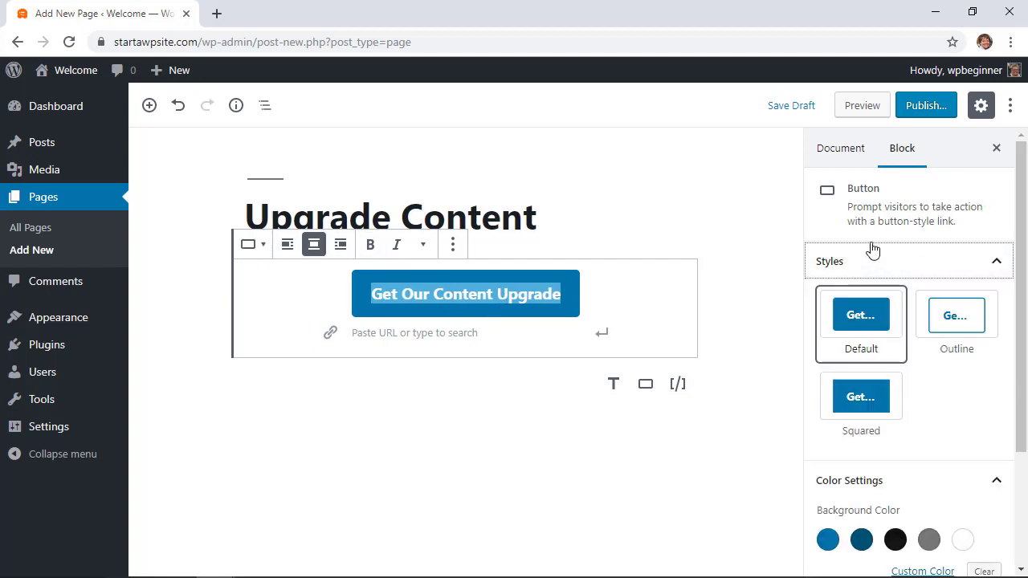
{"action": "left_click", "coordinate": [954, 313]}
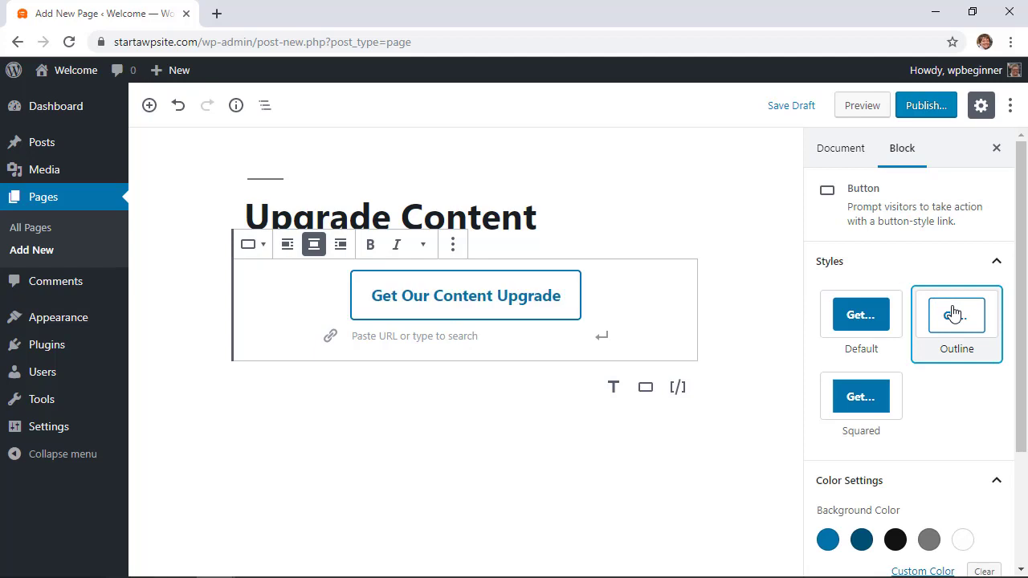
{"action": "left_click", "coordinate": [841, 404]}
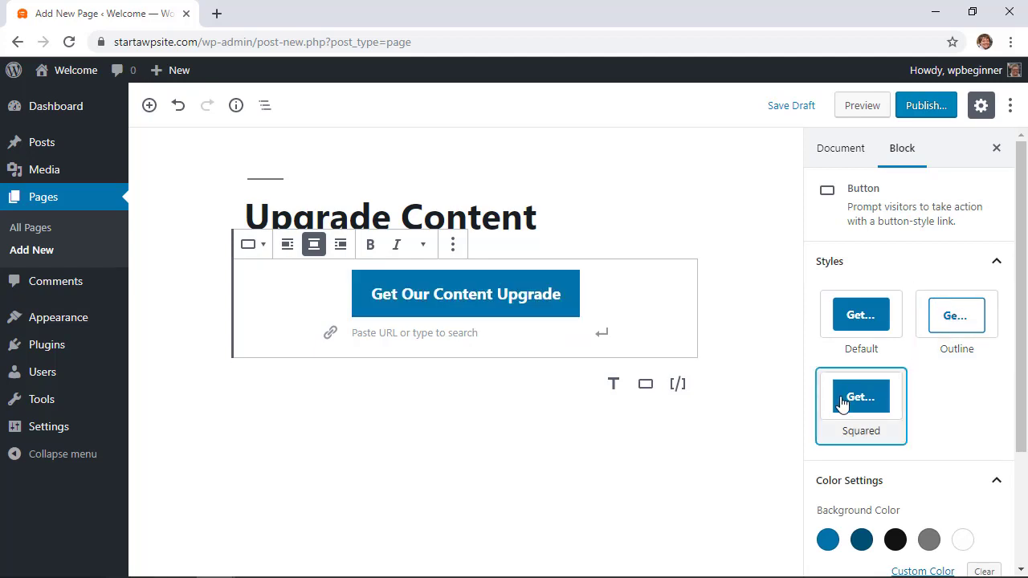
{"action": "left_click", "coordinate": [842, 334]}
Try black as the button's background color and settle on the preset bright blue.
{"action": "scroll", "coordinate": [845, 331], "scroll_direction": "down", "scroll_amount": 2}
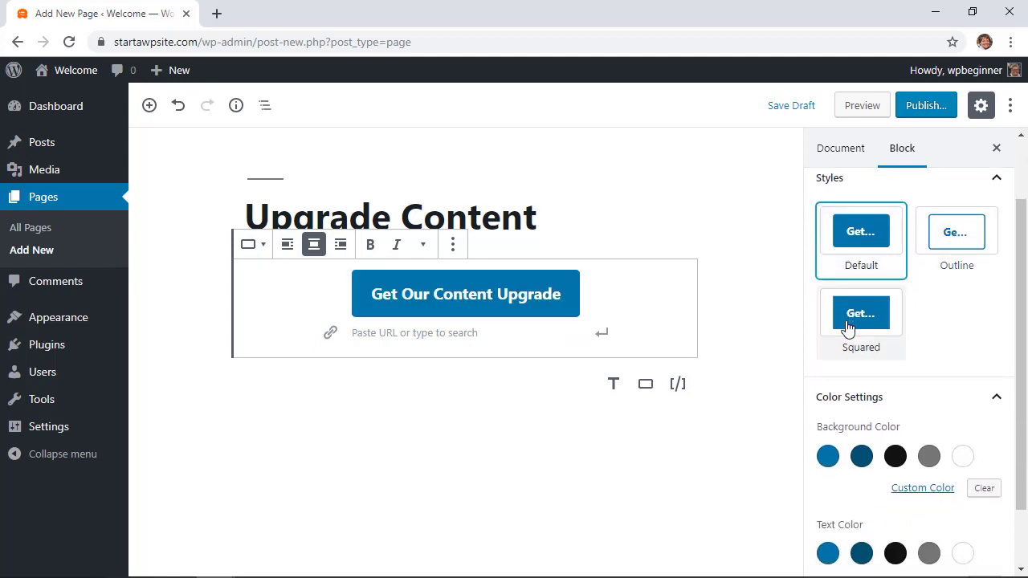
{"action": "scroll", "coordinate": [847, 328], "scroll_direction": "down", "scroll_amount": 2}
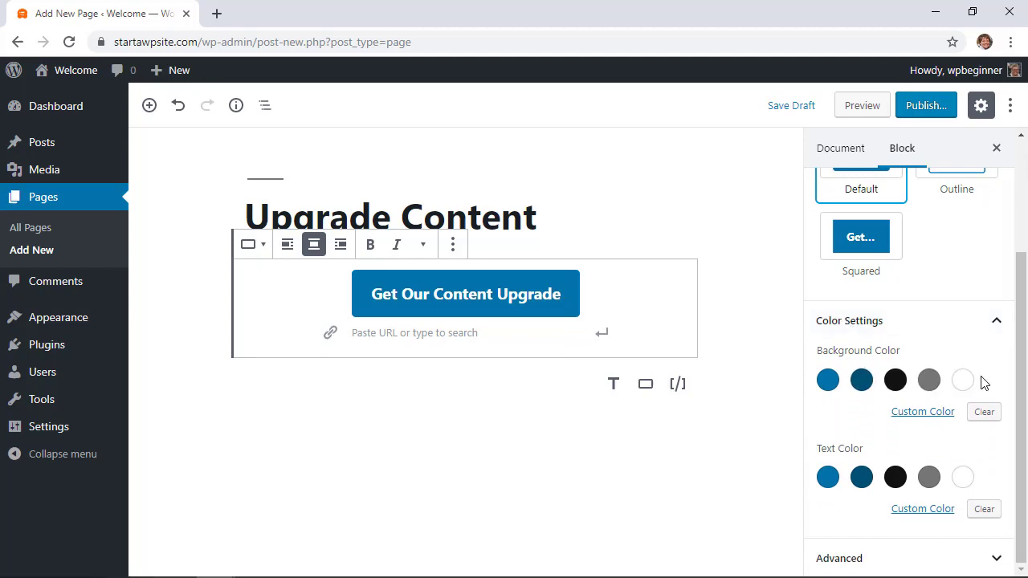
{"action": "left_click", "coordinate": [896, 387]}
{"action": "left_click", "coordinate": [820, 390]}
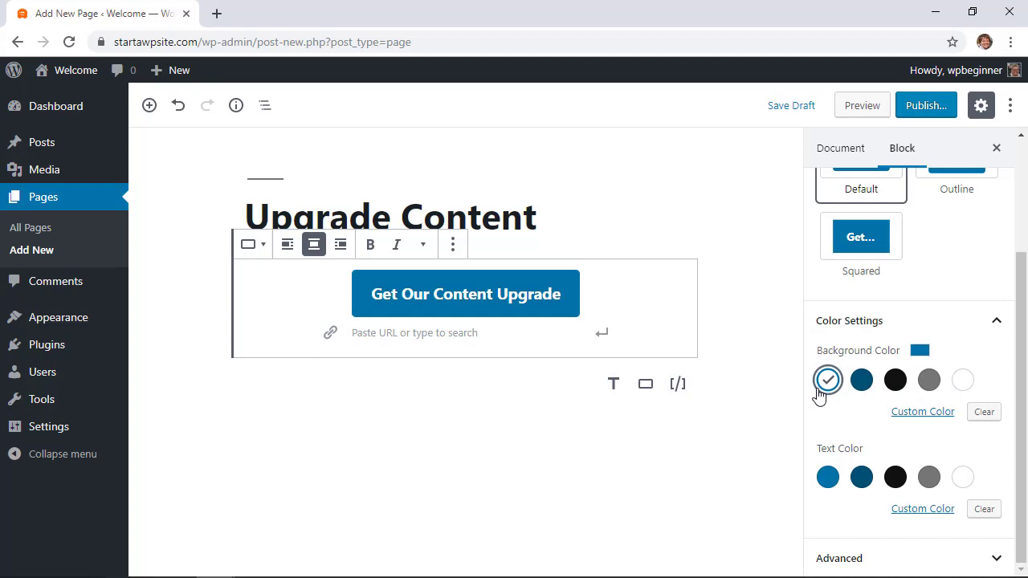
Try a custom red background color on the button and restore the preset bright blue.
{"action": "left_click", "coordinate": [916, 413]}
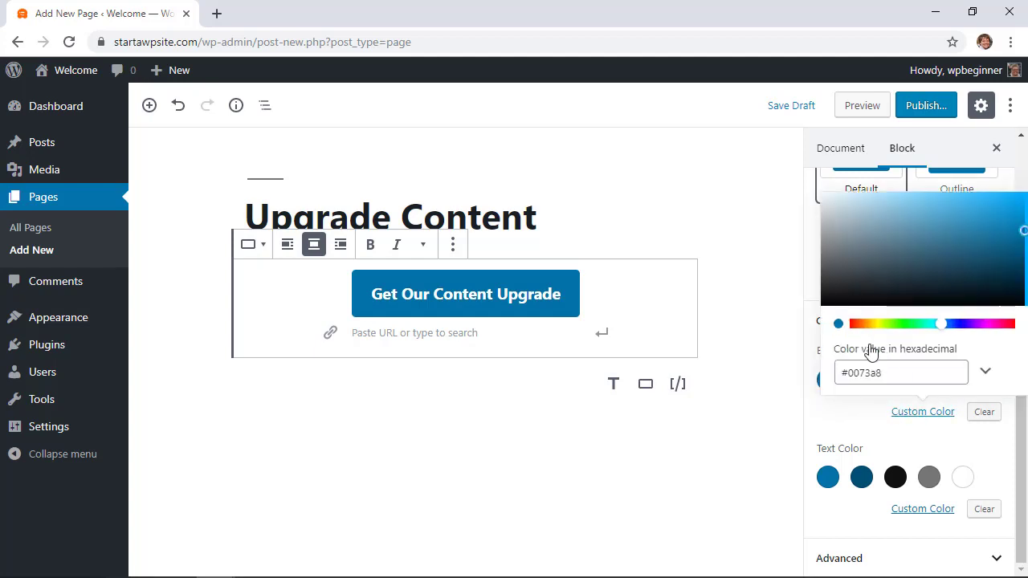
{"action": "left_click", "coordinate": [856, 325]}
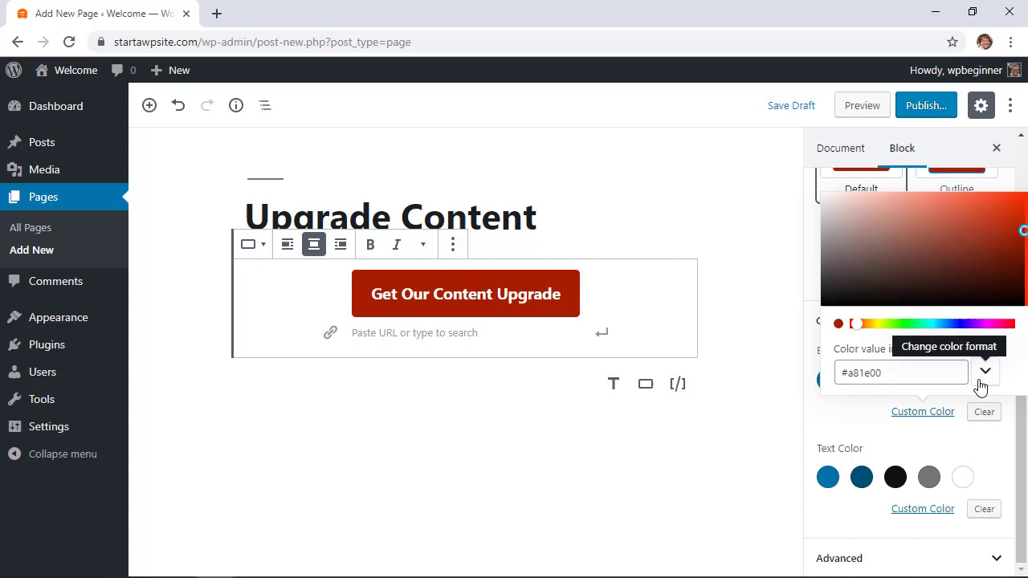
{"action": "left_click", "coordinate": [858, 324]}
{"action": "left_click", "coordinate": [838, 442]}
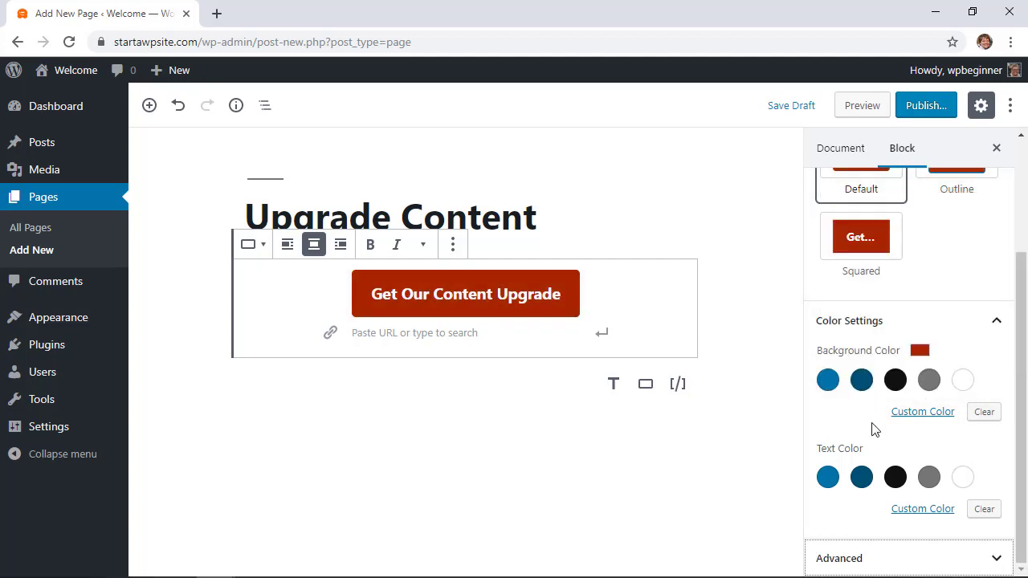
{"action": "left_click", "coordinate": [834, 387]}
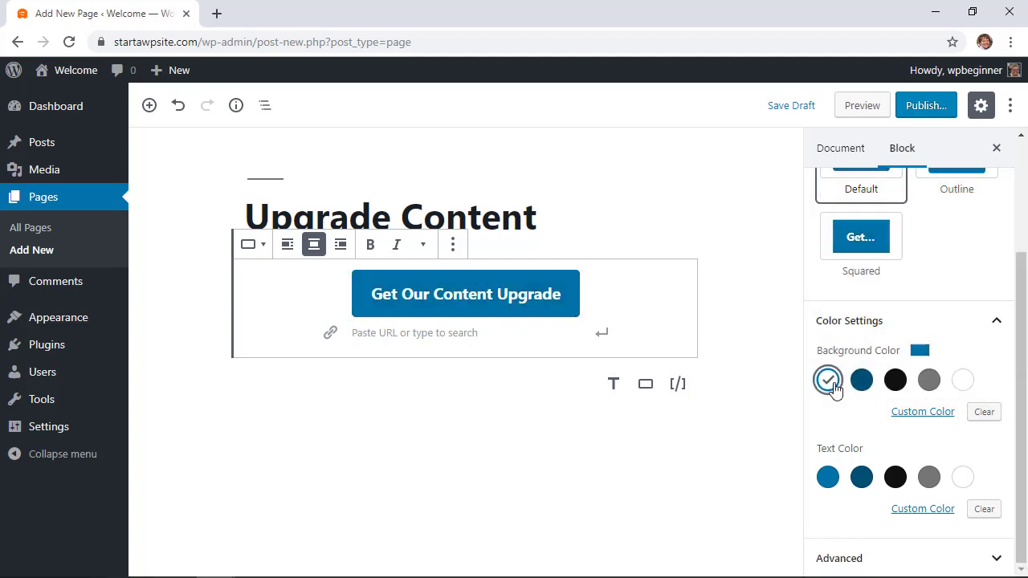
{"action": "left_click", "coordinate": [444, 334]}
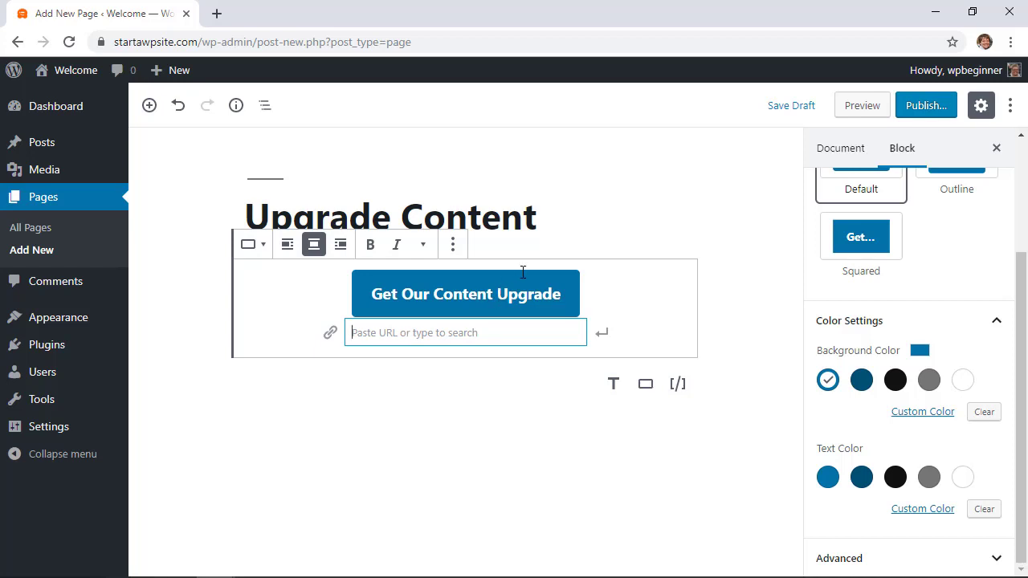
{"action": "type", "text": "https://startawpsite.com"}
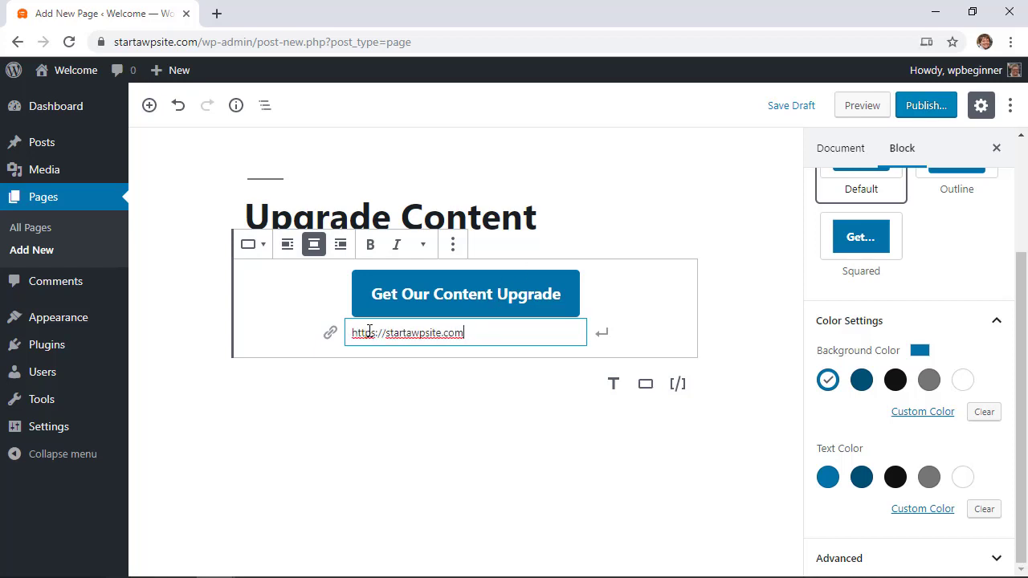
{"action": "type", "text": "/"}
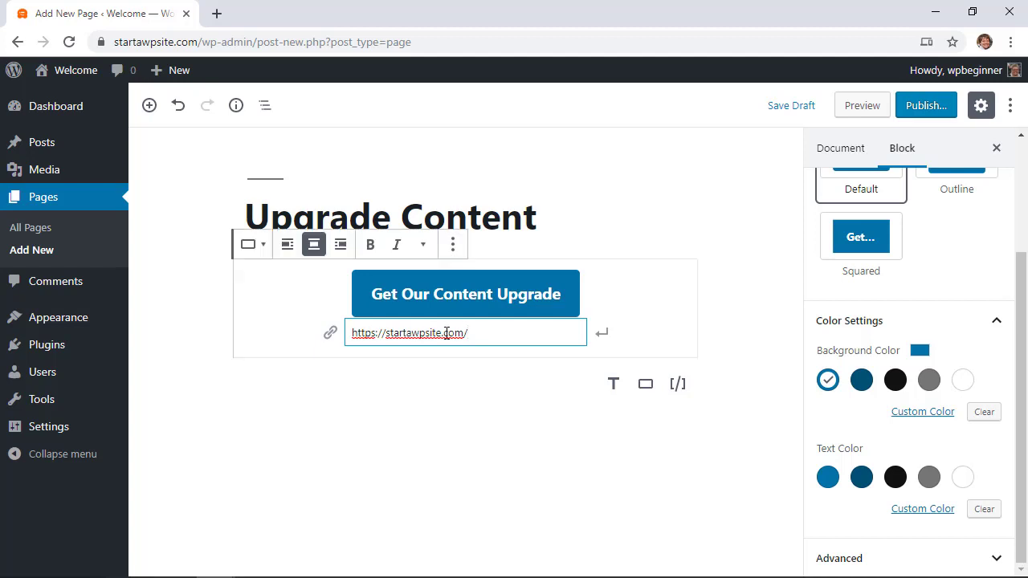
{"action": "left_click", "coordinate": [604, 335]}
{"action": "left_click", "coordinate": [606, 340]}
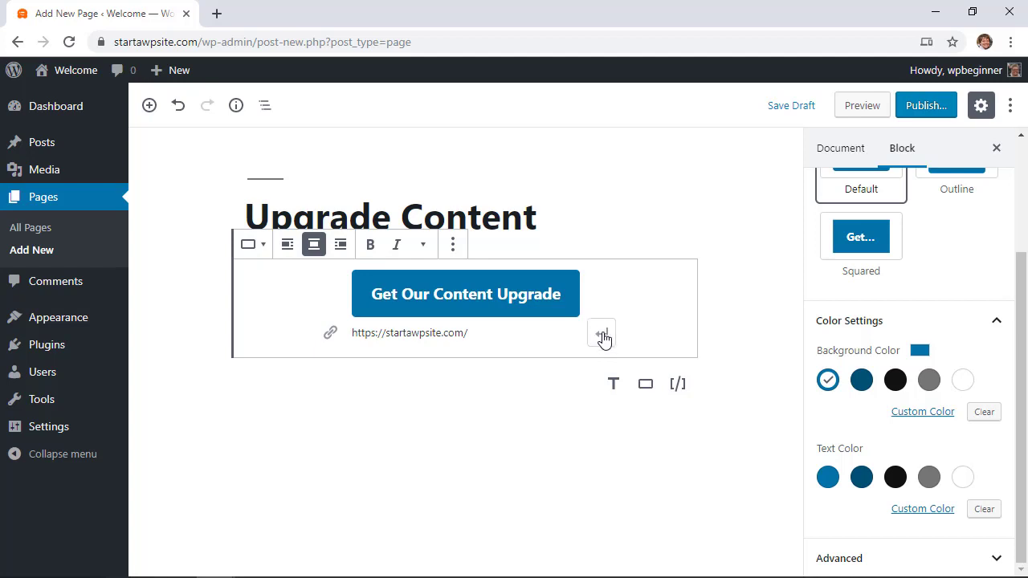
Deselect the button block and publish the Upgrade Content page.
{"action": "left_click", "coordinate": [487, 420]}
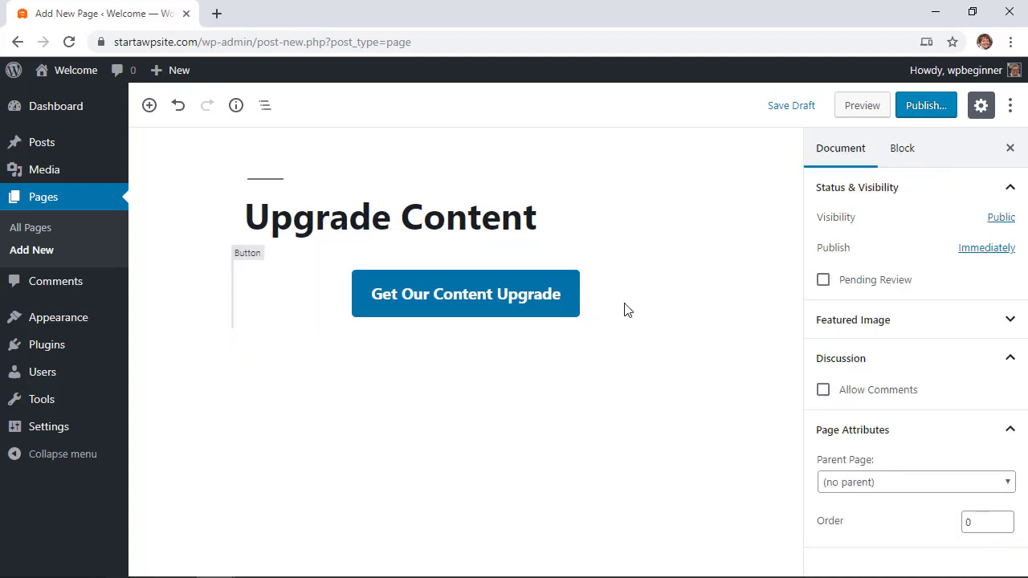
{"action": "left_click", "coordinate": [925, 105]}
{"action": "left_click", "coordinate": [924, 104]}
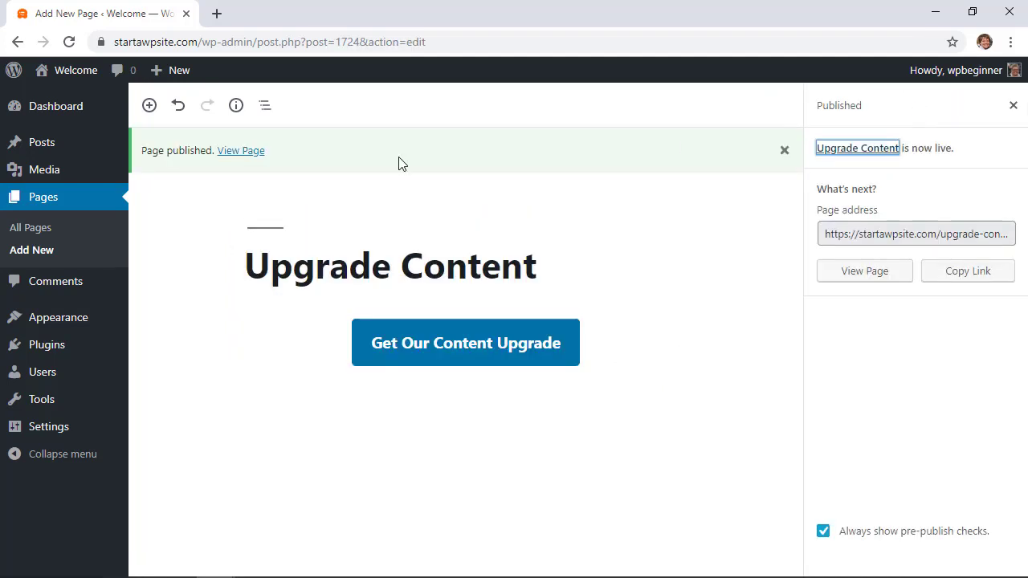
View the published page, test the link of its Get Our Content Upgrade button, and go back.
{"action": "left_click", "coordinate": [240, 151]}
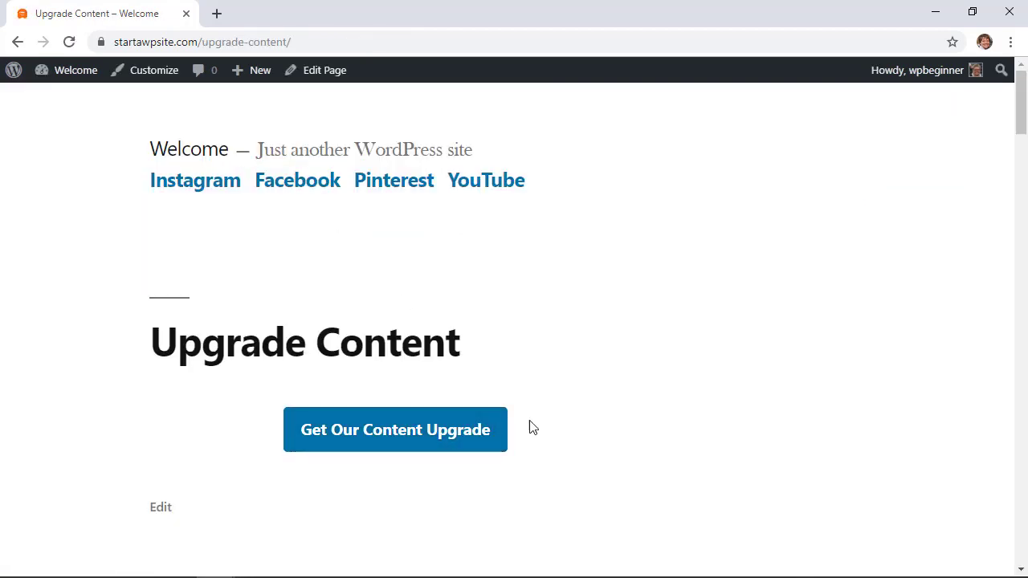
{"action": "left_click", "coordinate": [390, 447]}
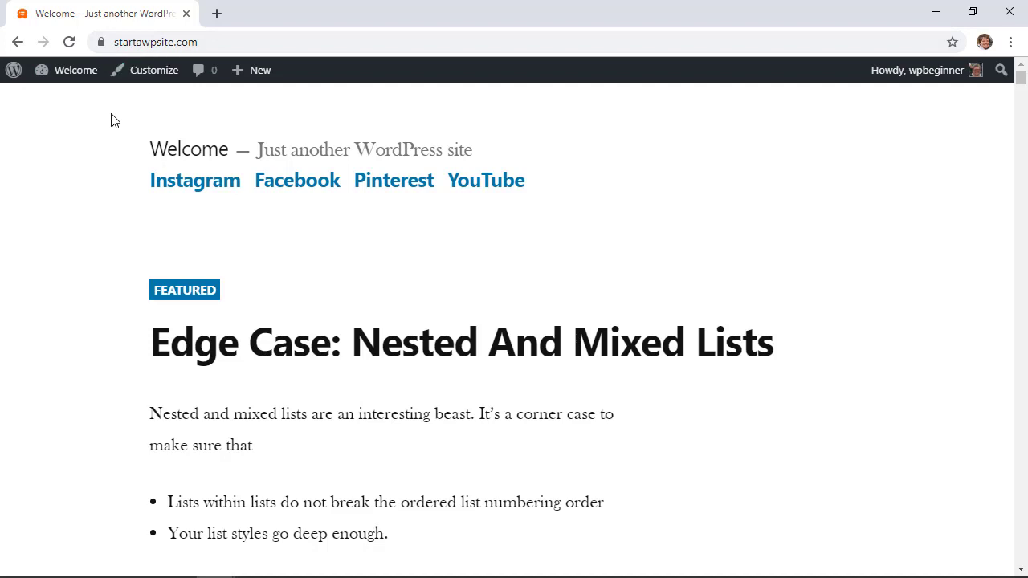
{"action": "left_click", "coordinate": [18, 43]}
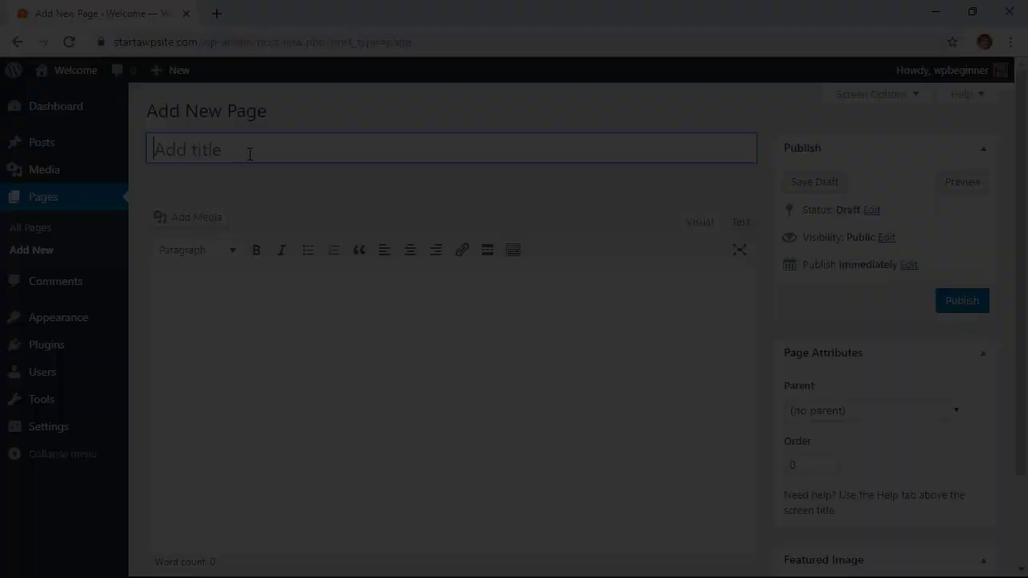
Title the new classic editor page "Content Upgrade Here" and save it as a draft.
{"action": "type", "text": "Content "}
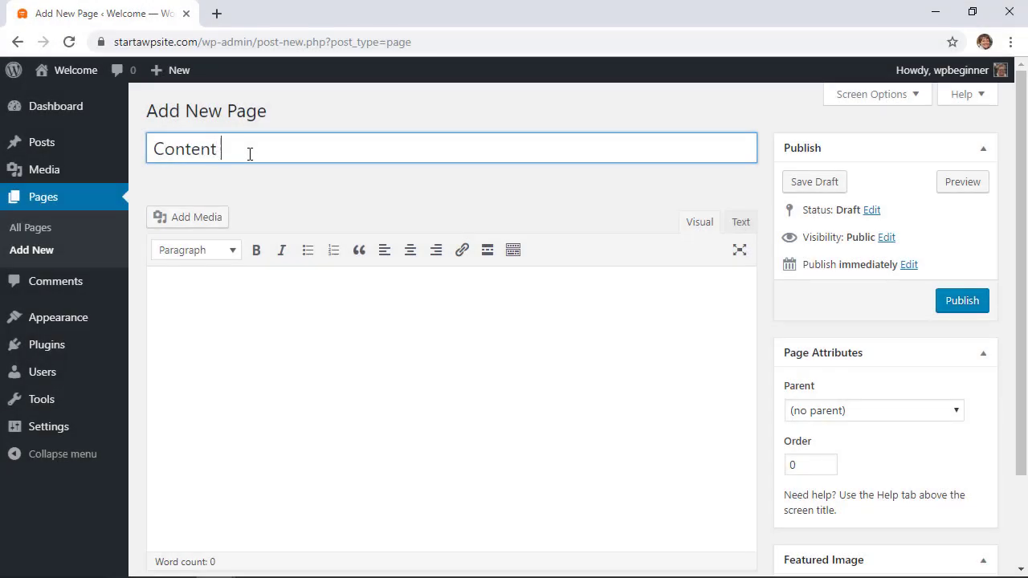
{"action": "type", "text": "Upgrade"}
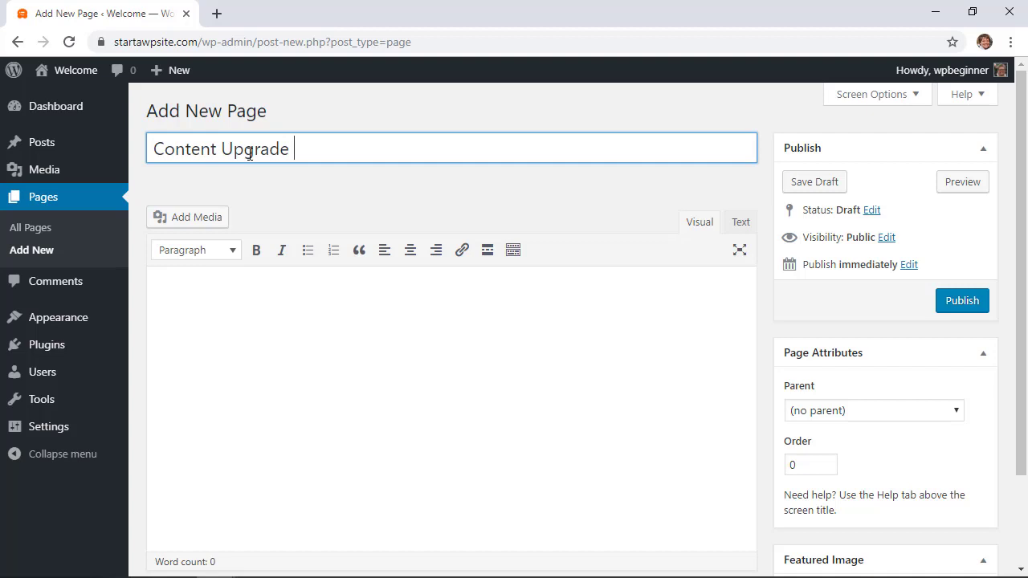
{"action": "type", "text": " Here"}
{"action": "left_click", "coordinate": [841, 186]}
Find the Forget About Shortcode Buttons plugin by searching for its name, and install and activate it.
{"action": "mouse_move", "coordinate": [49, 346]}
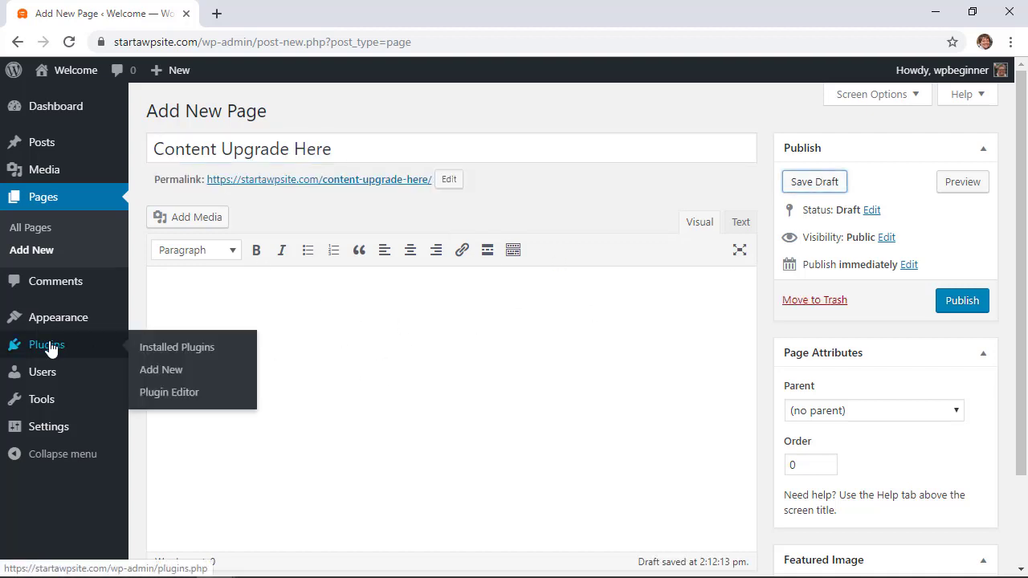
{"action": "left_click", "coordinate": [154, 375]}
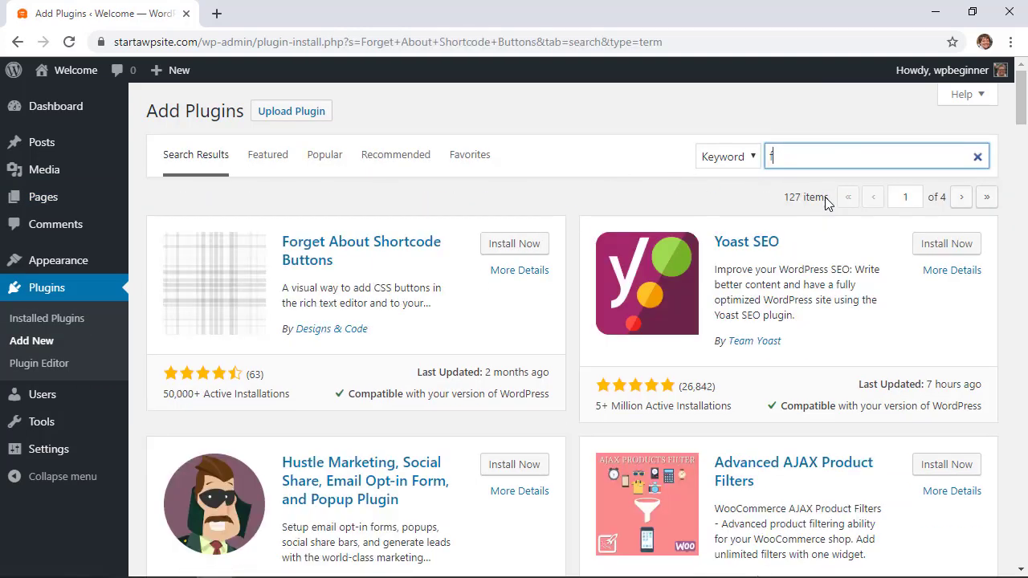
{"action": "type", "text": "forget about short"}
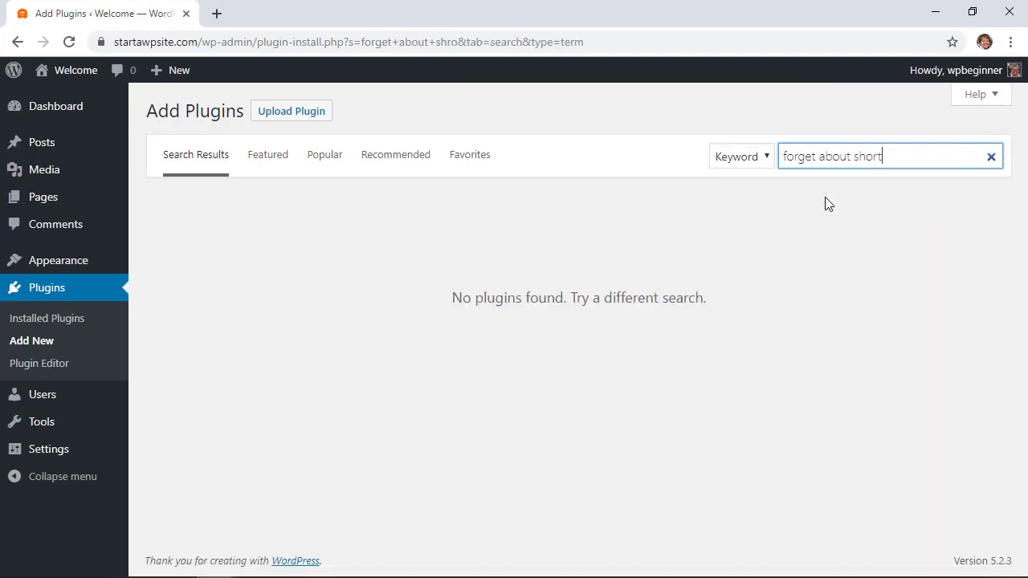
{"action": "type", "text": "code buttons"}
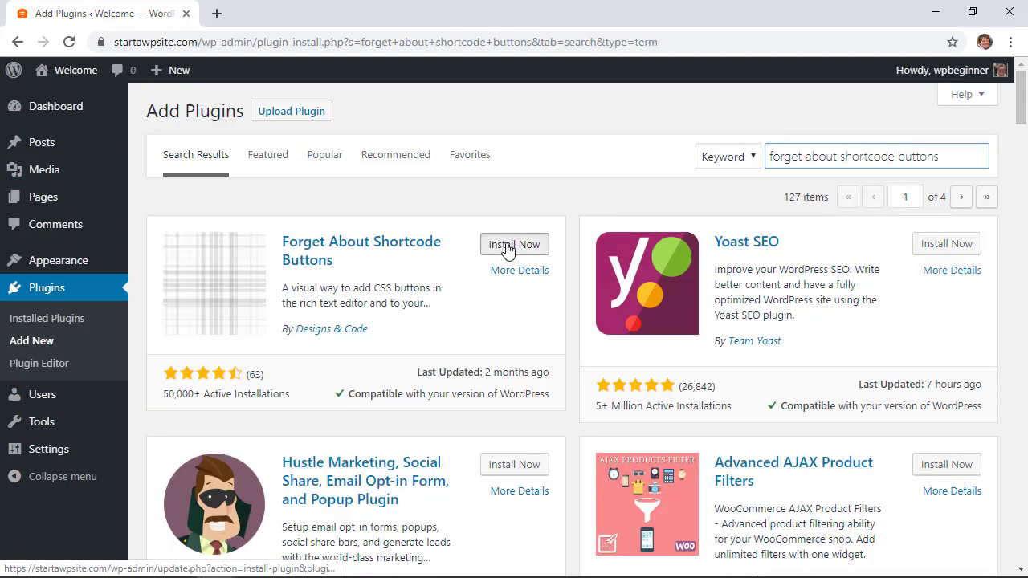
{"action": "left_click", "coordinate": [507, 245]}
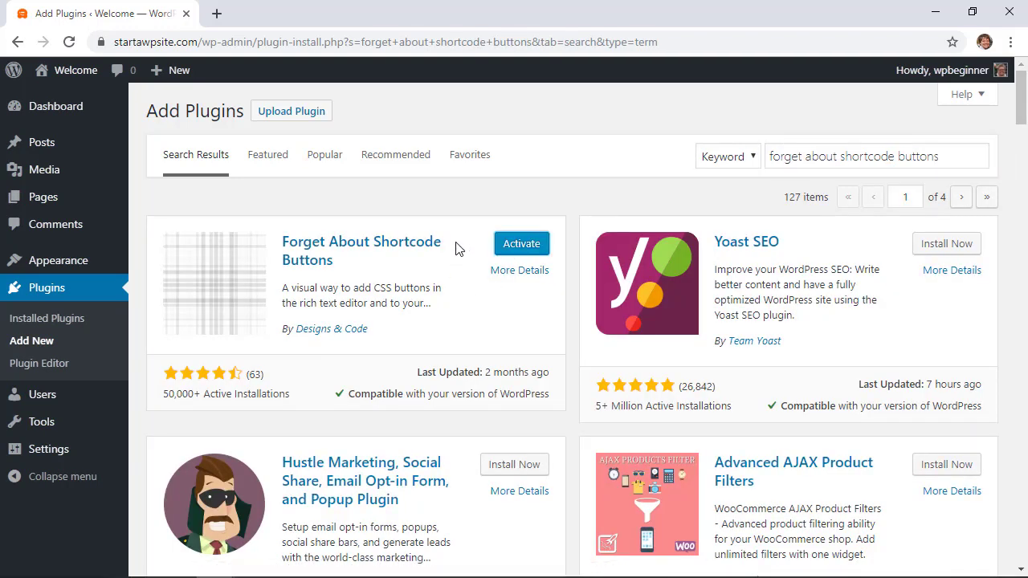
{"action": "left_click", "coordinate": [513, 244]}
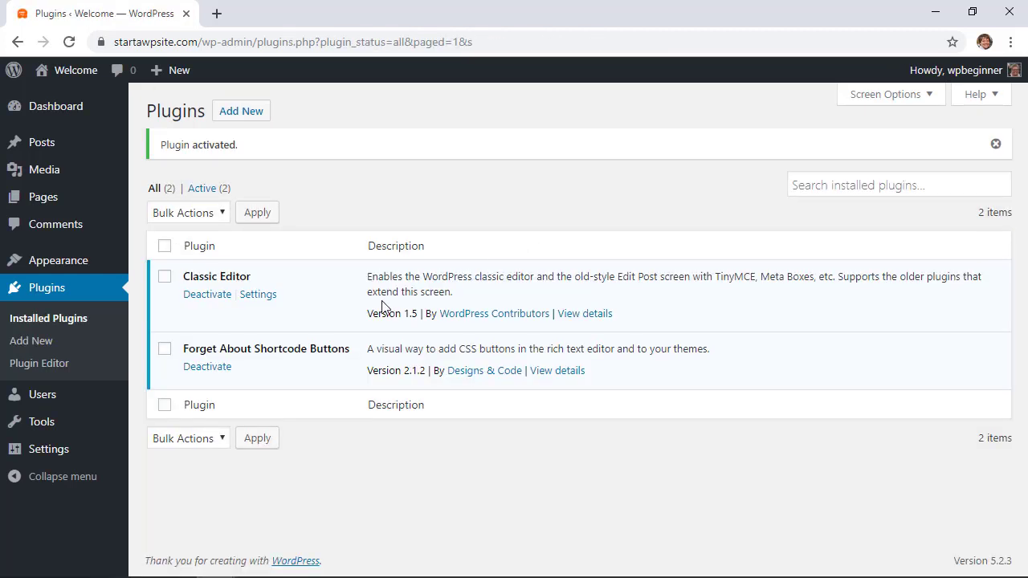
Open the draft page "Content Upgrade Here" for editing and start a new Forget About Shortcode Buttons button in its content.
{"action": "mouse_move", "coordinate": [50, 198]}
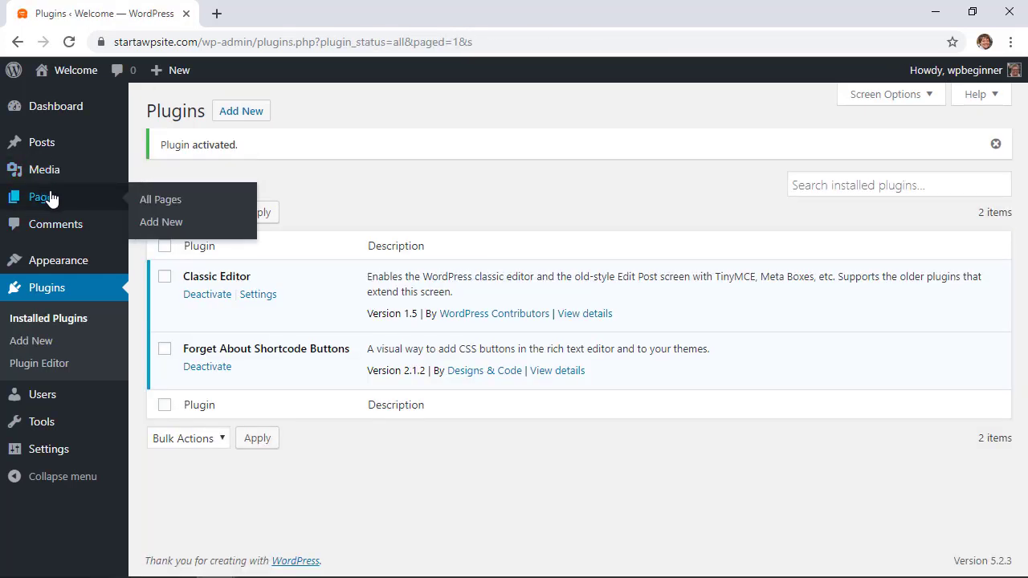
{"action": "left_click", "coordinate": [157, 201]}
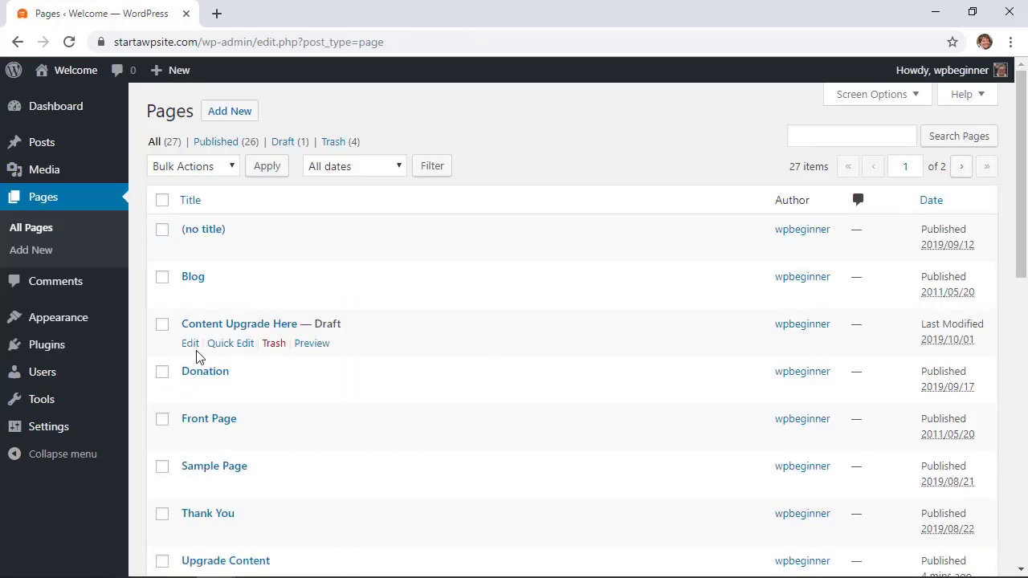
{"action": "left_click", "coordinate": [190, 347]}
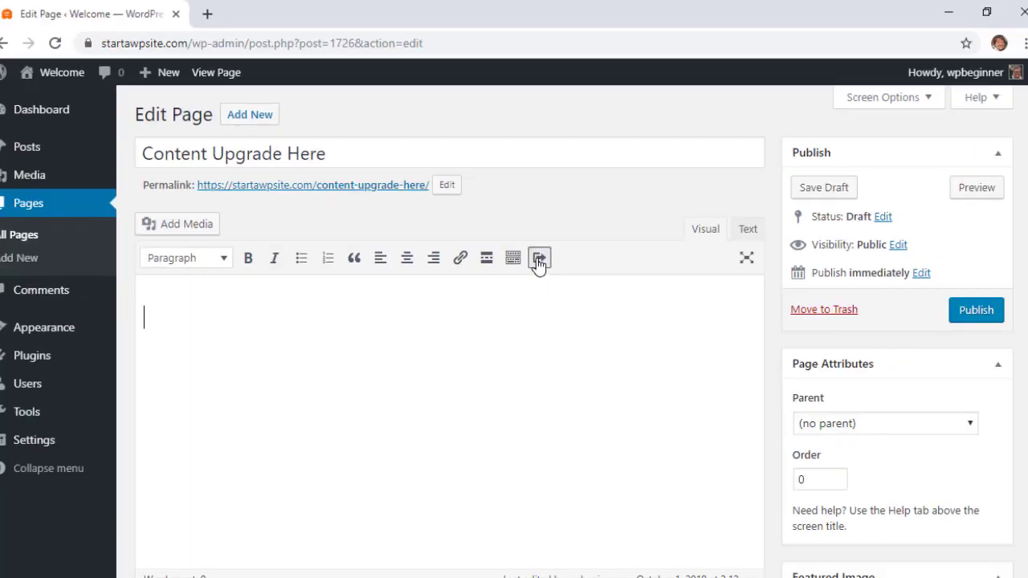
{"action": "left_click", "coordinate": [548, 350]}
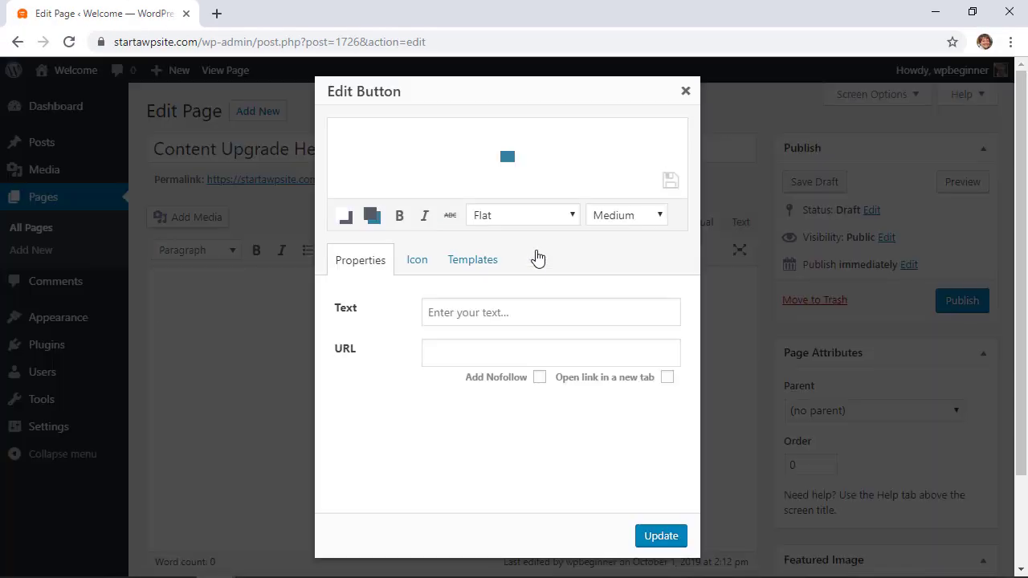
Set the button's style to Flat Rounded and its size to Large.
{"action": "left_click", "coordinate": [517, 221]}
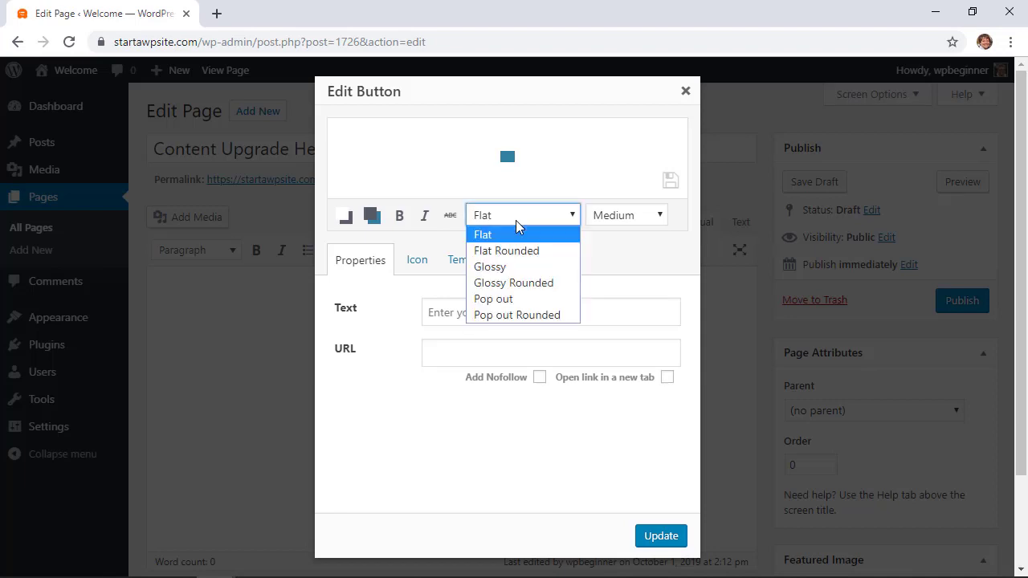
{"action": "left_click", "coordinate": [518, 251]}
{"action": "left_click", "coordinate": [617, 216]}
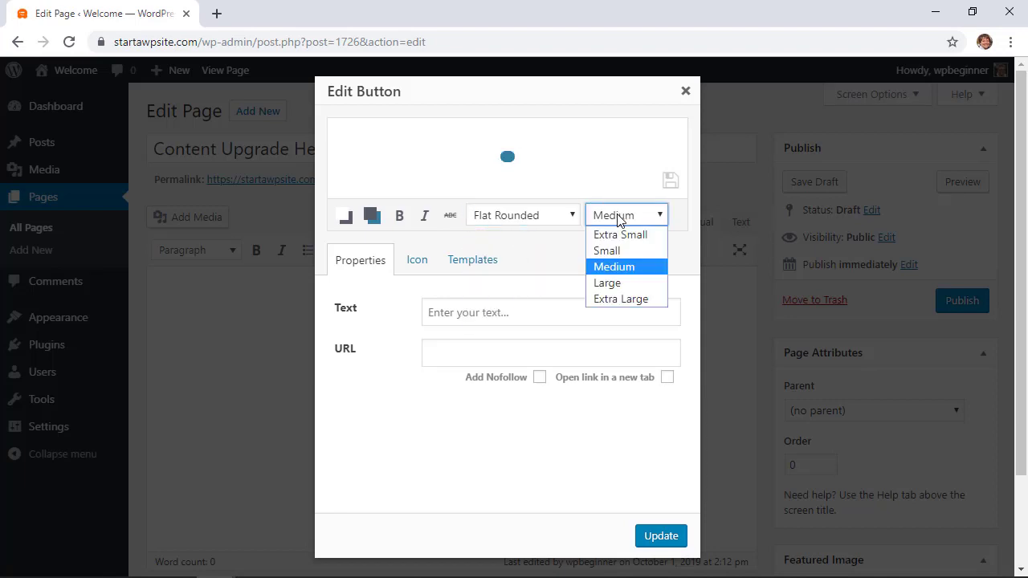
{"action": "left_click", "coordinate": [618, 283]}
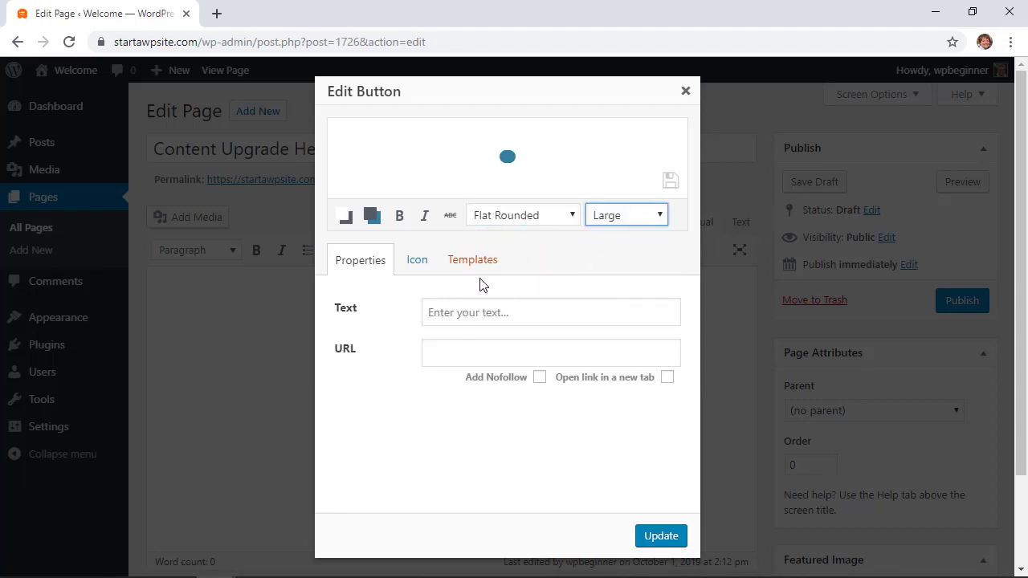
{"action": "left_click", "coordinate": [475, 316]}
{"action": "type", "text": "Get Content Upgrade Here"}
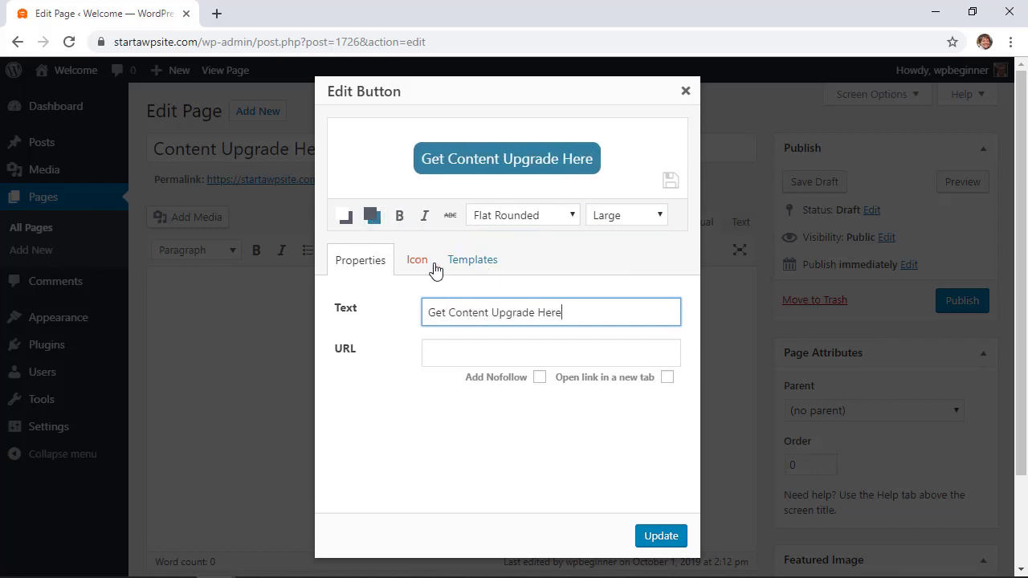
{"action": "left_click", "coordinate": [481, 355]}
{"action": "type", "text": "https://startawpsite.com"}
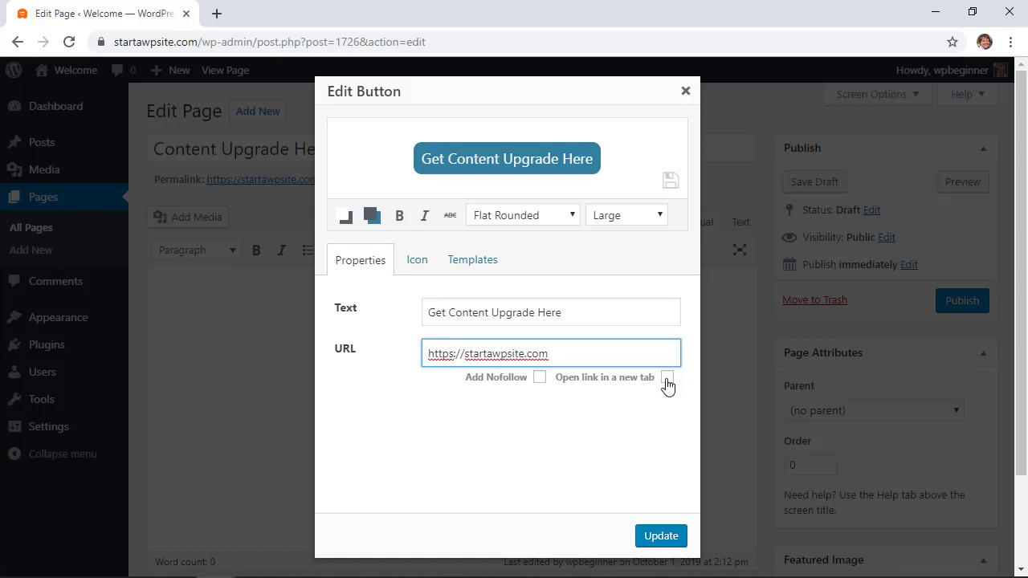
{"action": "left_click", "coordinate": [667, 378]}
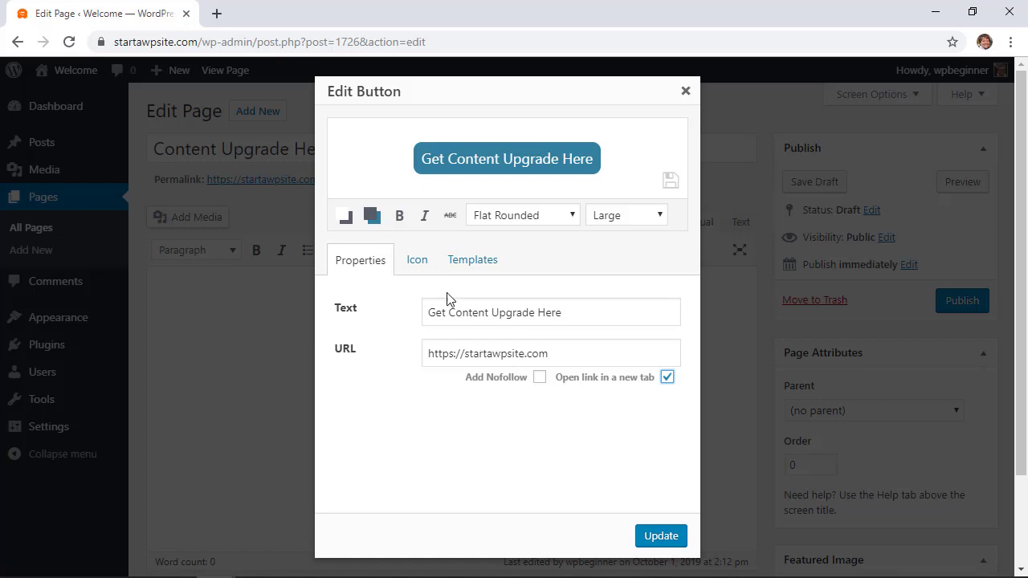
Try the globe and gauge Dashicons on the button and settle on the plug icon placed before the text.
{"action": "left_click", "coordinate": [416, 261]}
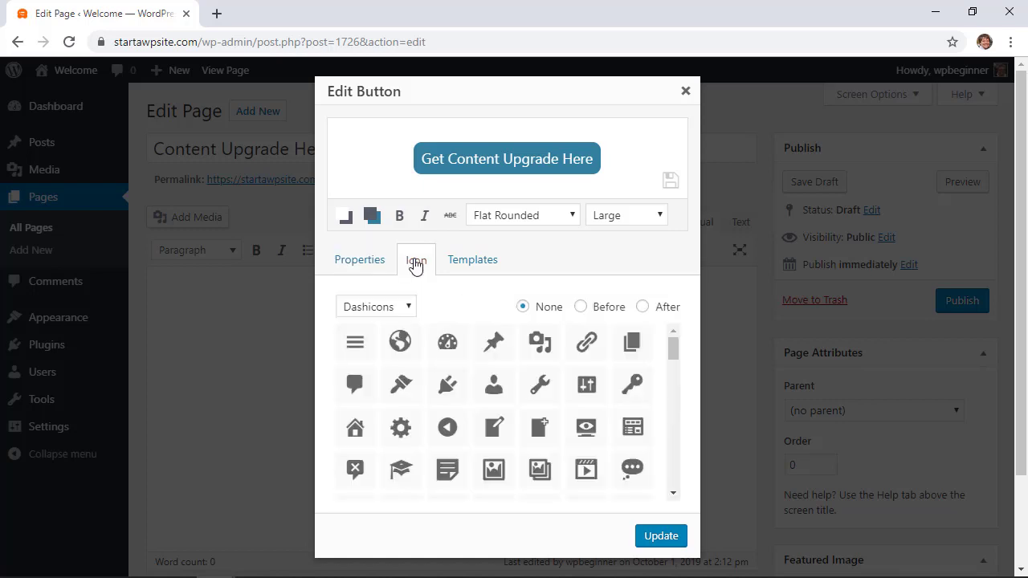
{"action": "left_click", "coordinate": [360, 263]}
{"action": "left_click", "coordinate": [415, 263]}
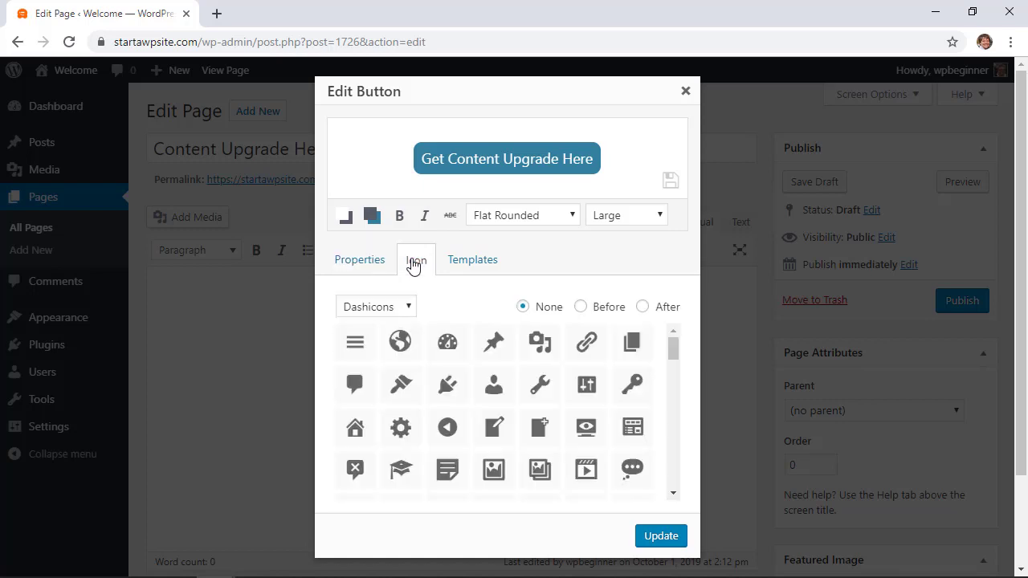
{"action": "left_click", "coordinate": [398, 357]}
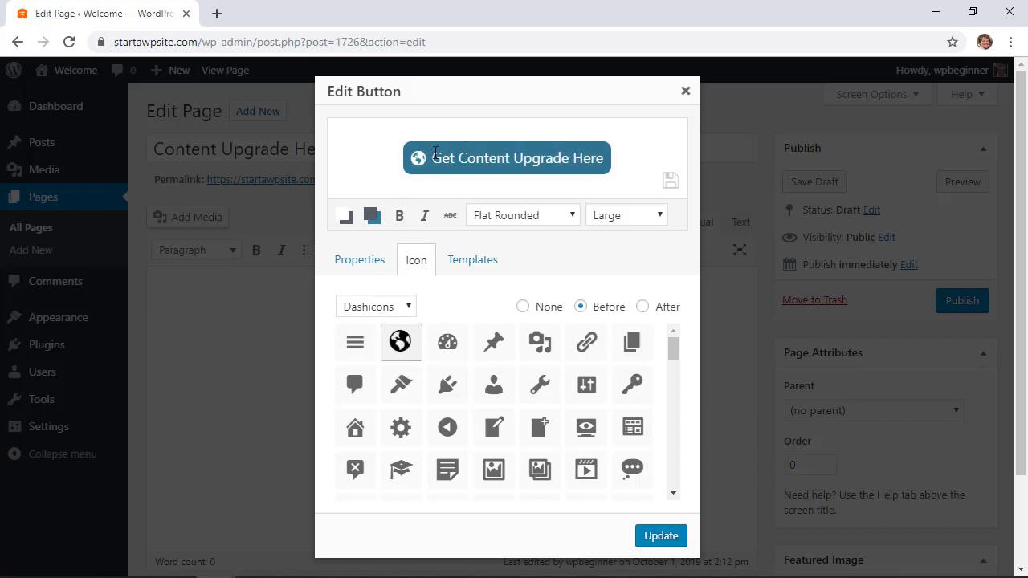
{"action": "left_click", "coordinate": [456, 356]}
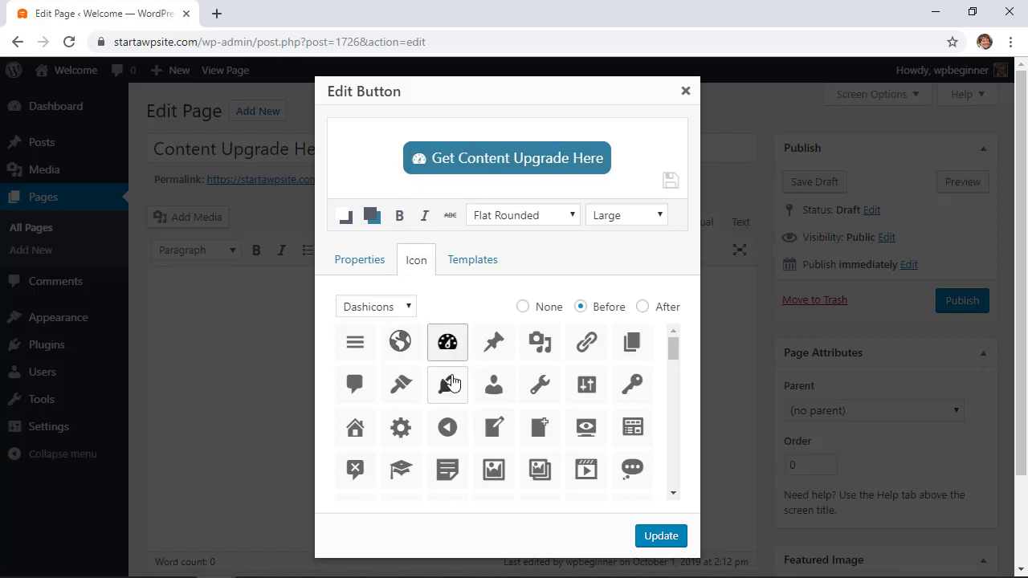
{"action": "left_click", "coordinate": [453, 383]}
{"action": "scroll", "coordinate": [454, 353], "scroll_direction": "down", "scroll_amount": 1}
Check the saved button templates and save the current button design as a new template.
{"action": "left_click", "coordinate": [461, 263]}
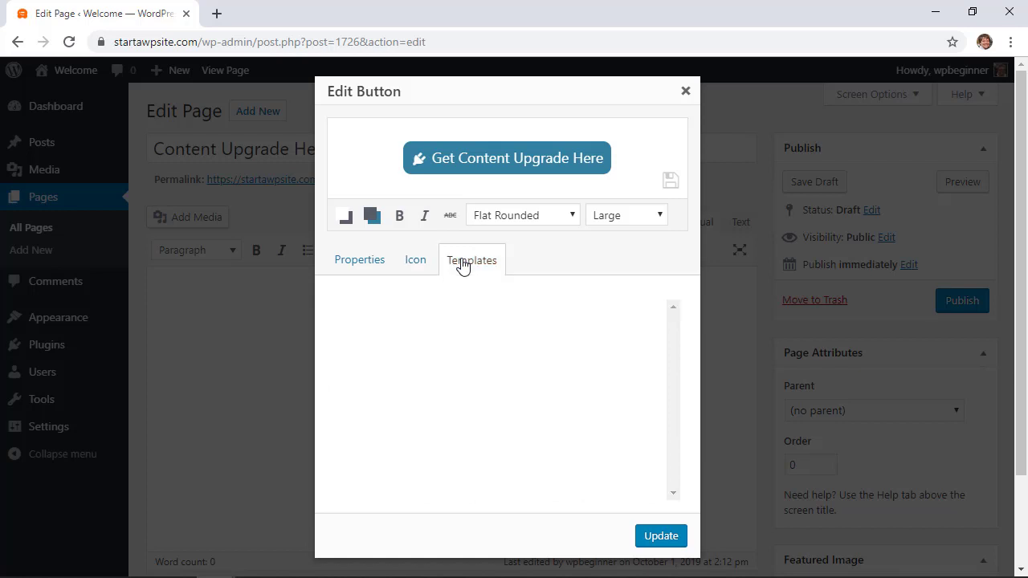
{"action": "left_click", "coordinate": [414, 262]}
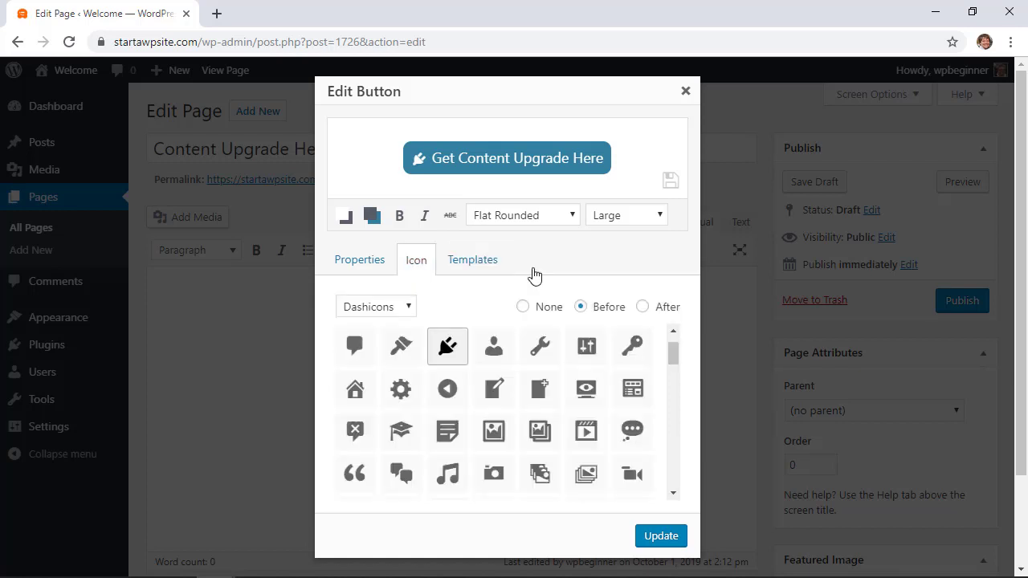
{"action": "left_click", "coordinate": [676, 188]}
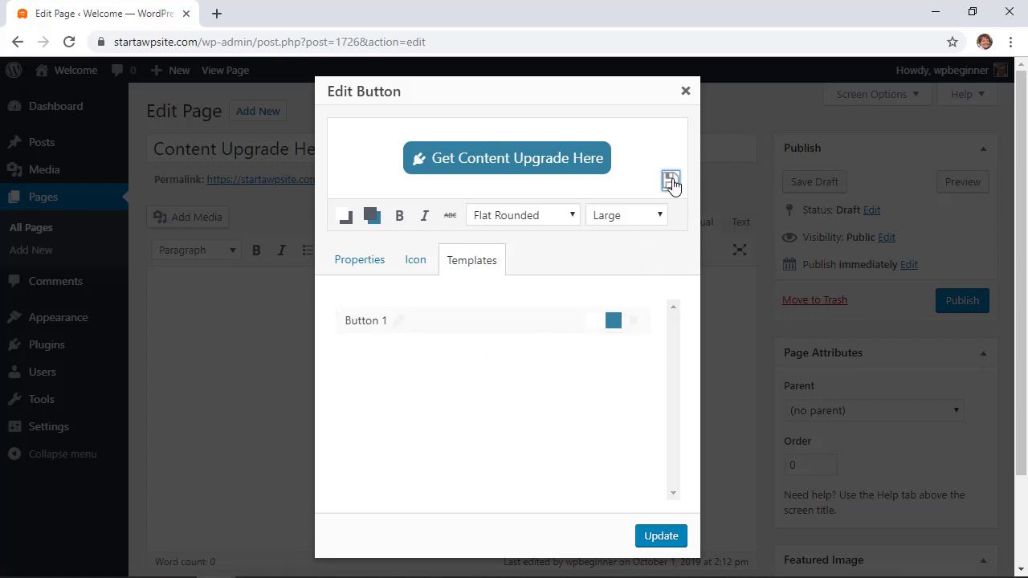
{"action": "mouse_move", "coordinate": [432, 325]}
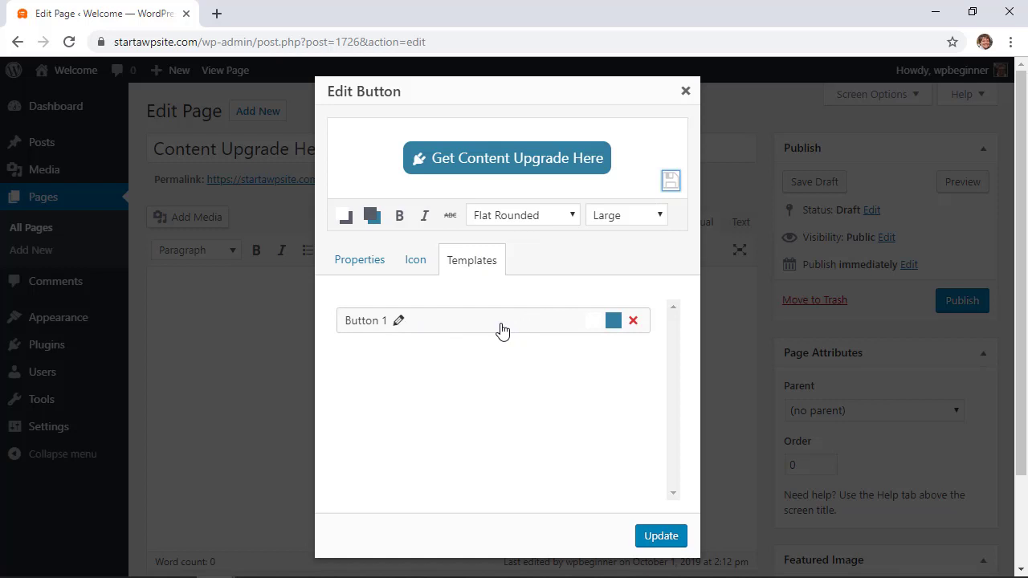
Insert the finished button centered in the page content and publish the page.
{"action": "left_click", "coordinate": [661, 535]}
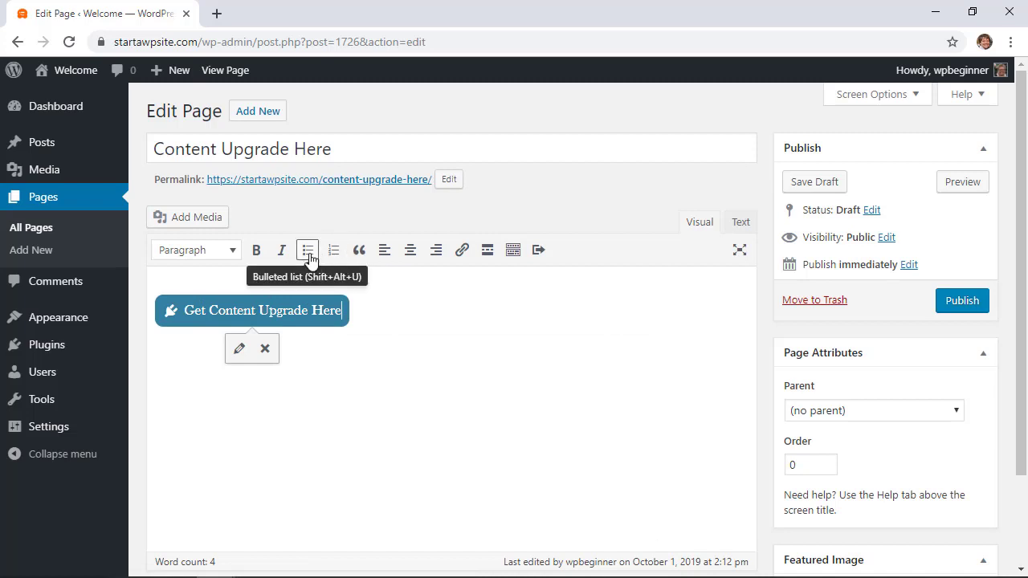
{"action": "left_click", "coordinate": [409, 252]}
{"action": "left_click", "coordinate": [956, 301]}
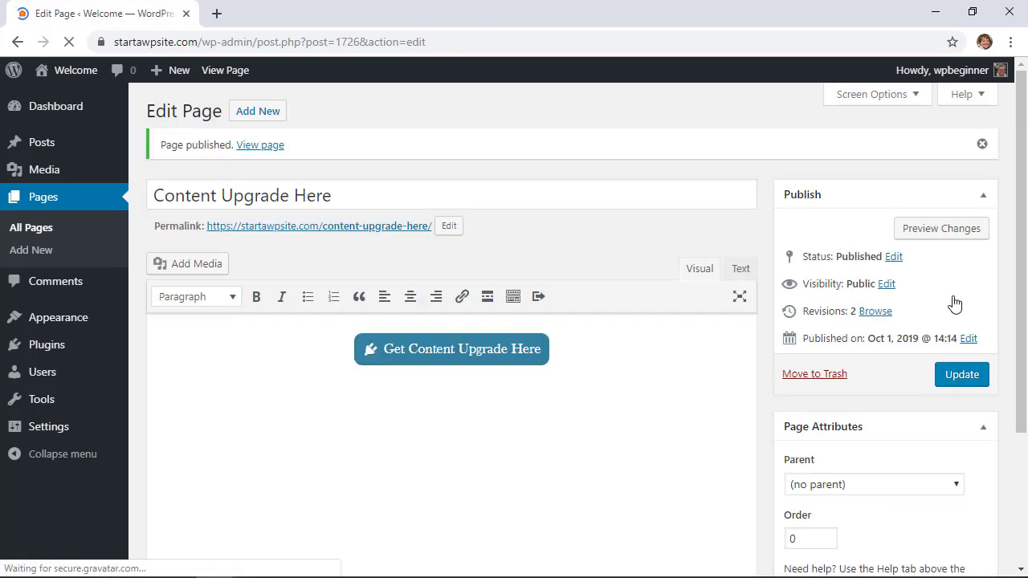
View the published page, test the Get Content Upgrade Here button's link, close the opened tab, and return to the page editor.
{"action": "left_click", "coordinate": [256, 146]}
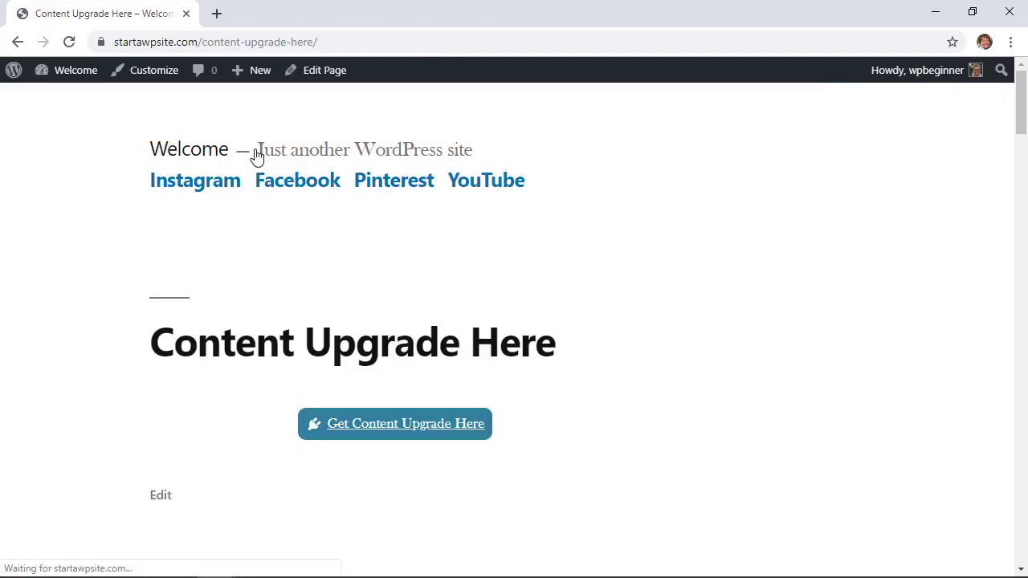
{"action": "left_click", "coordinate": [380, 428]}
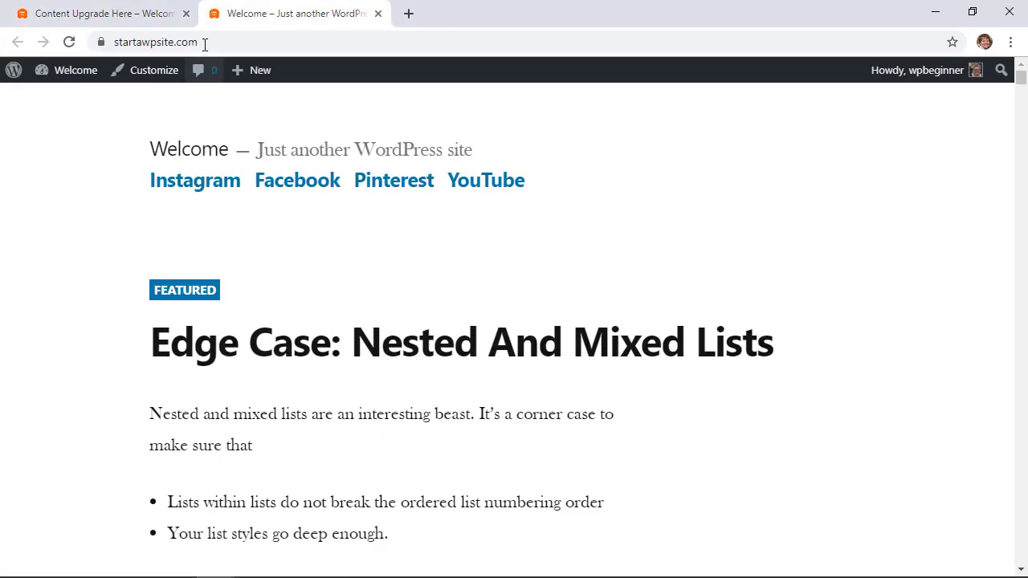
{"action": "left_click", "coordinate": [117, 15]}
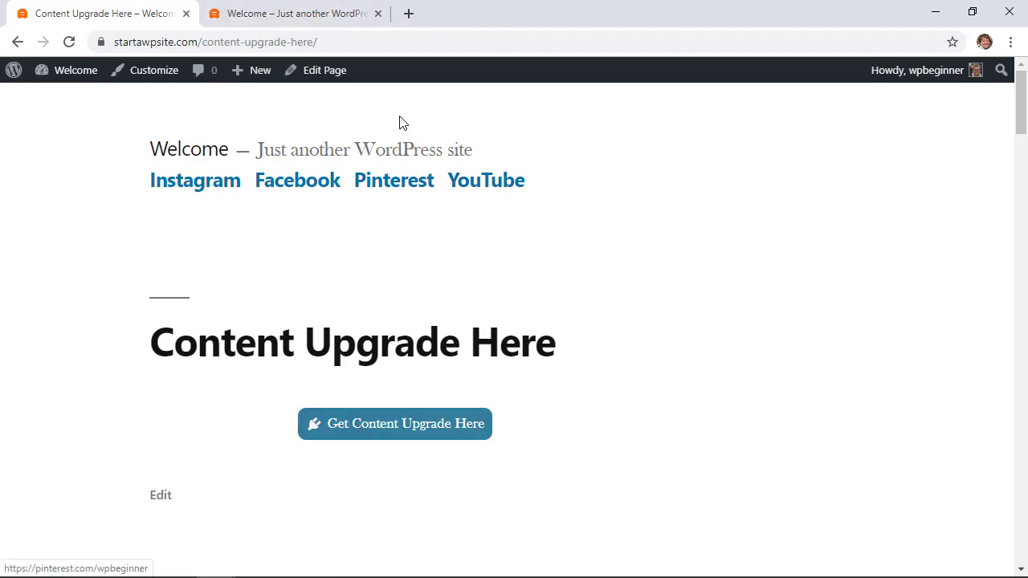
{"action": "left_click", "coordinate": [377, 14]}
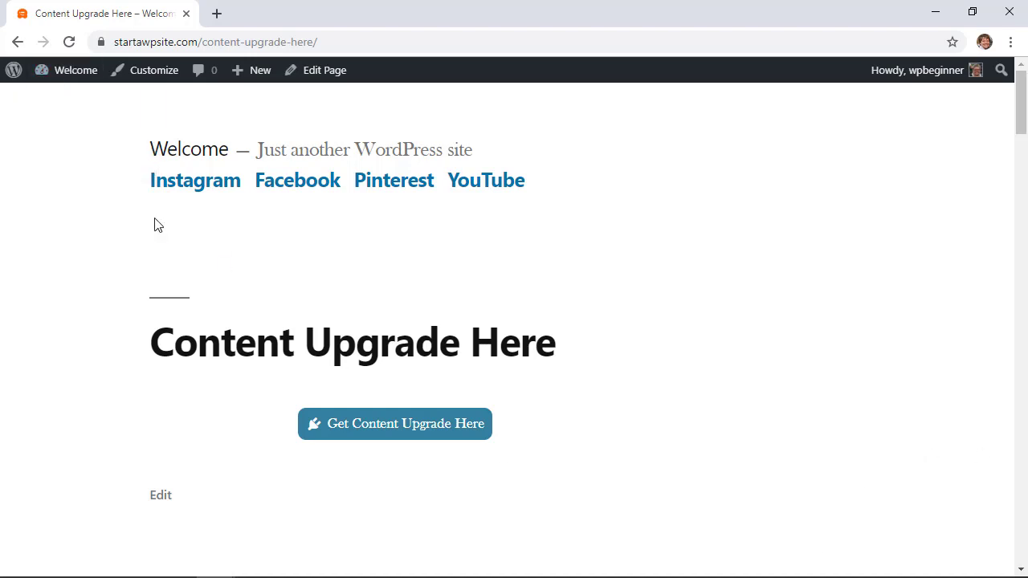
{"action": "left_click", "coordinate": [17, 44]}
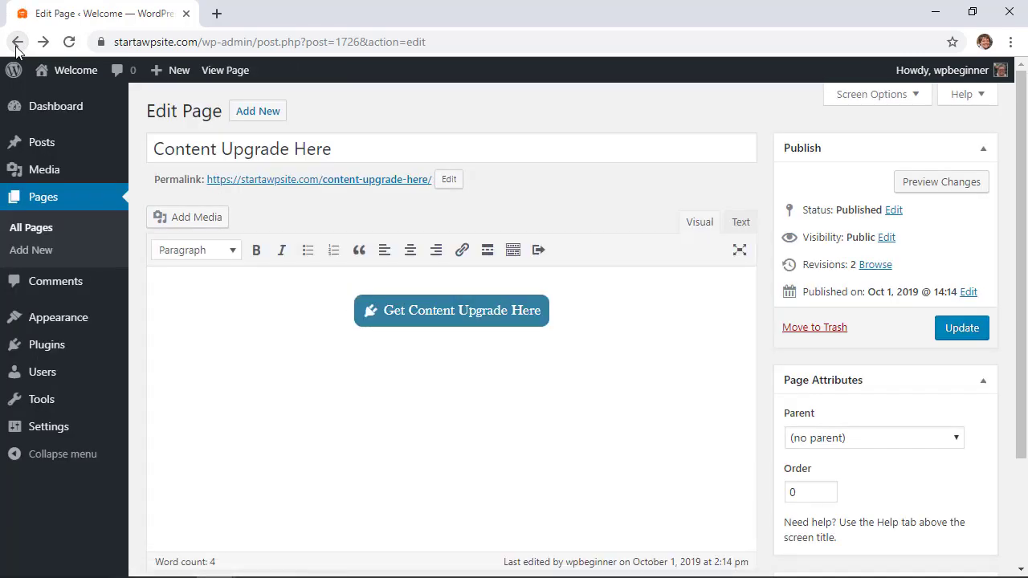
Find the WP Call Button plugin by searching for "wp call button", and install and activate it.
{"action": "mouse_move", "coordinate": [65, 350]}
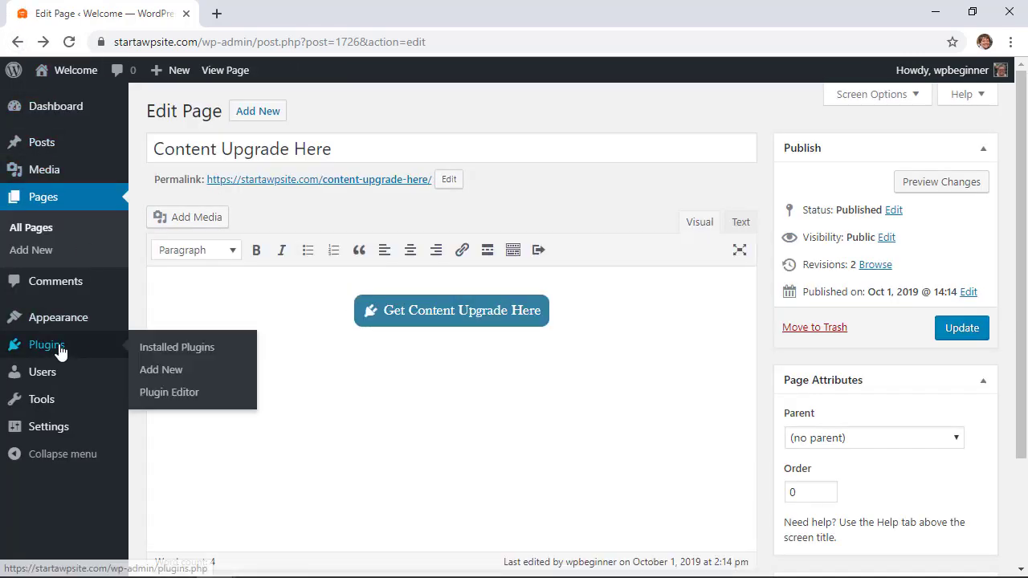
{"action": "left_click", "coordinate": [157, 371]}
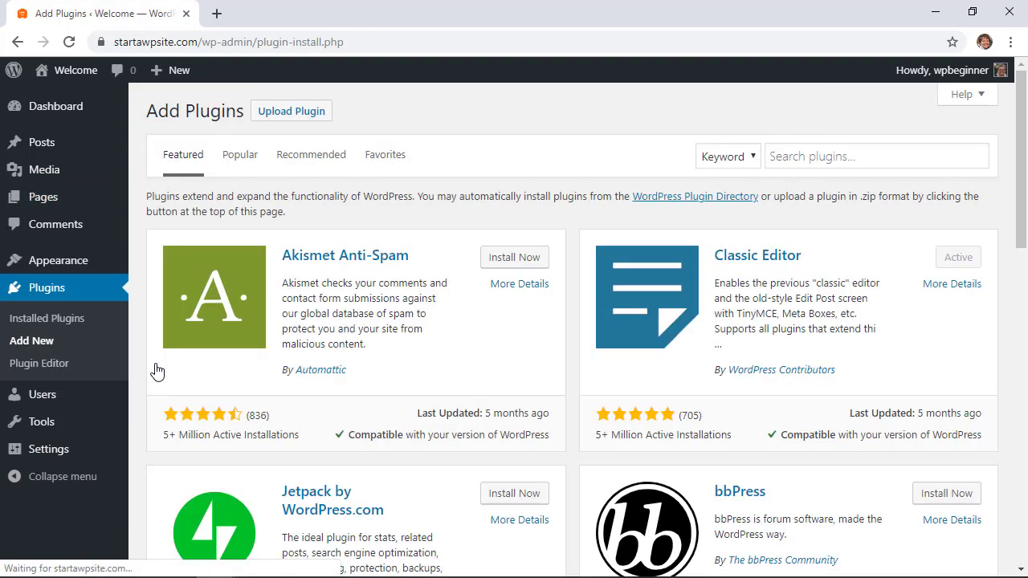
{"action": "left_click", "coordinate": [841, 159]}
{"action": "type", "text": "w"}
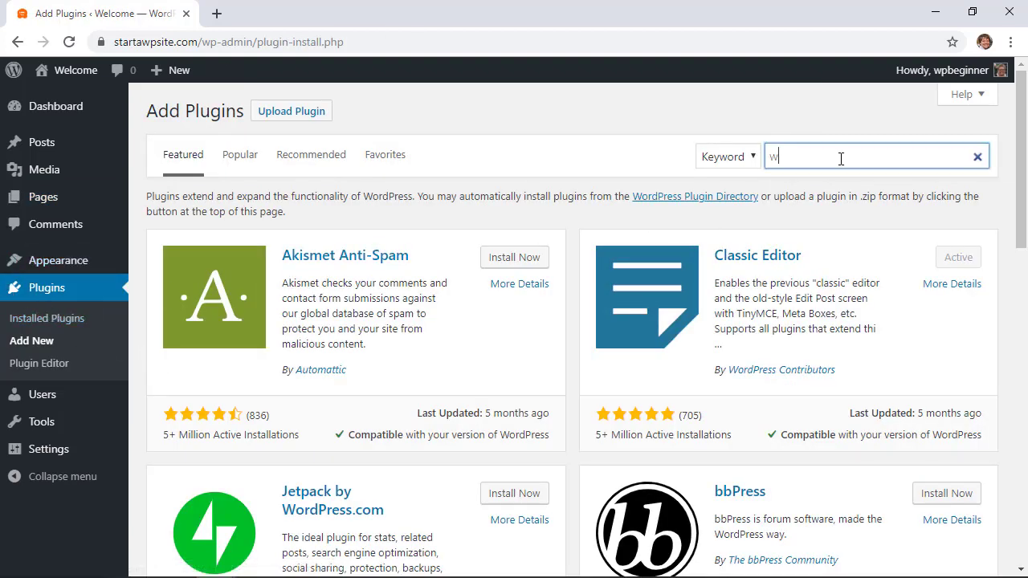
{"action": "type", "text": "p call button"}
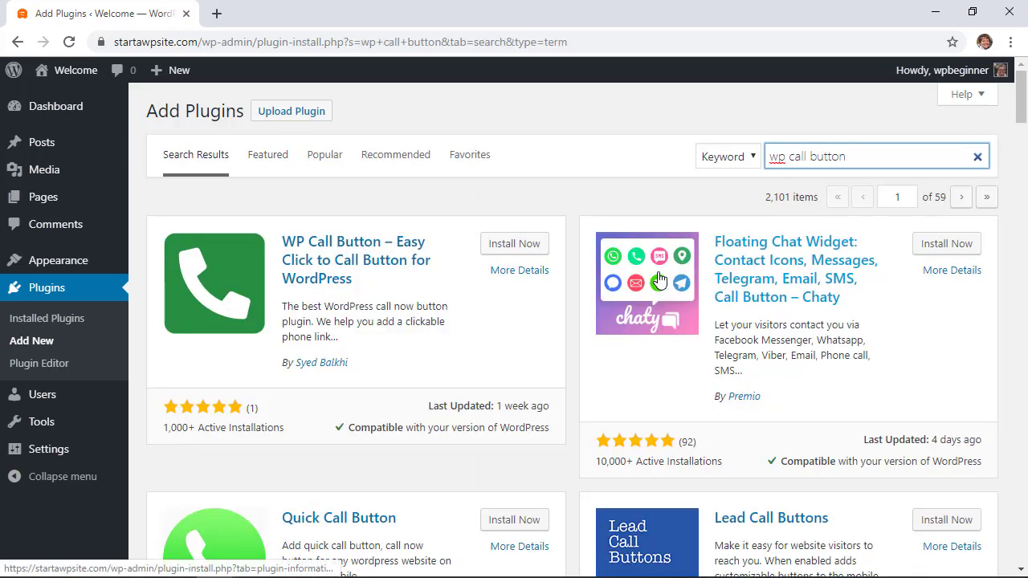
{"action": "left_click", "coordinate": [507, 251]}
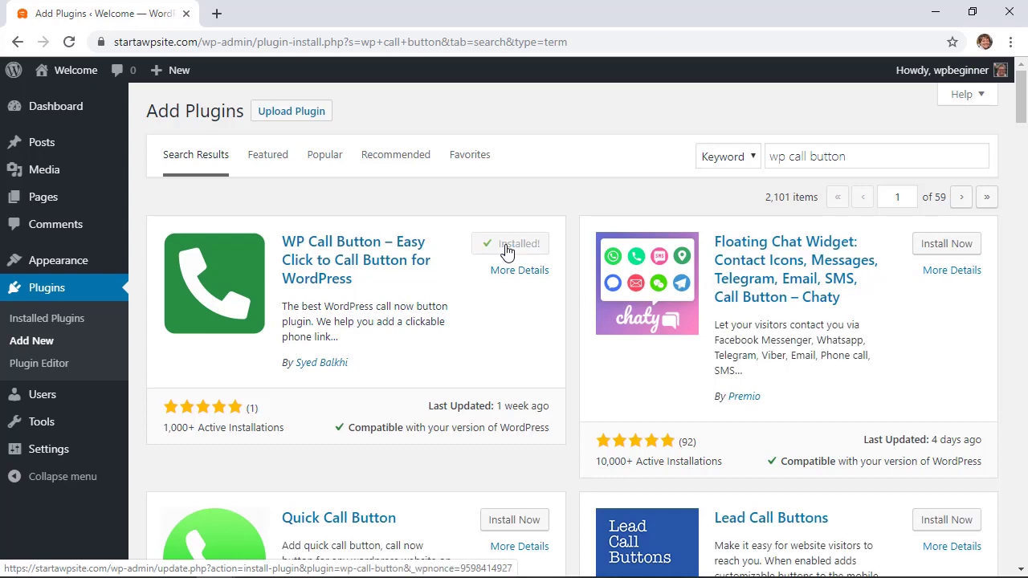
{"action": "left_click", "coordinate": [526, 251]}
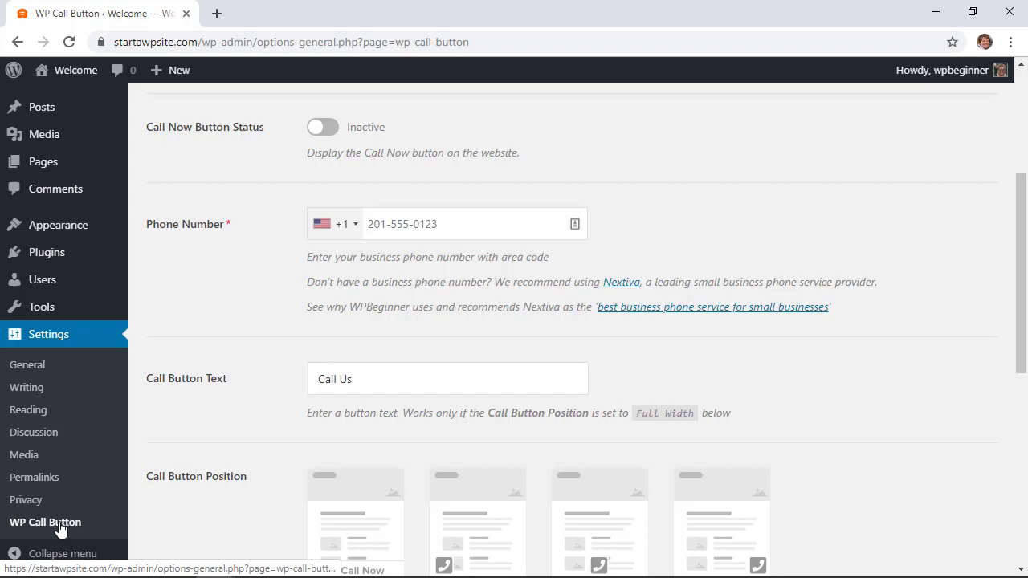
Enter the business phone number with area code in the WP Call Button settings.
{"action": "scroll", "coordinate": [402, 321], "scroll_direction": "up", "scroll_amount": 1}
{"action": "left_click", "coordinate": [459, 273]}
{"action": "type", "text": "201-"}
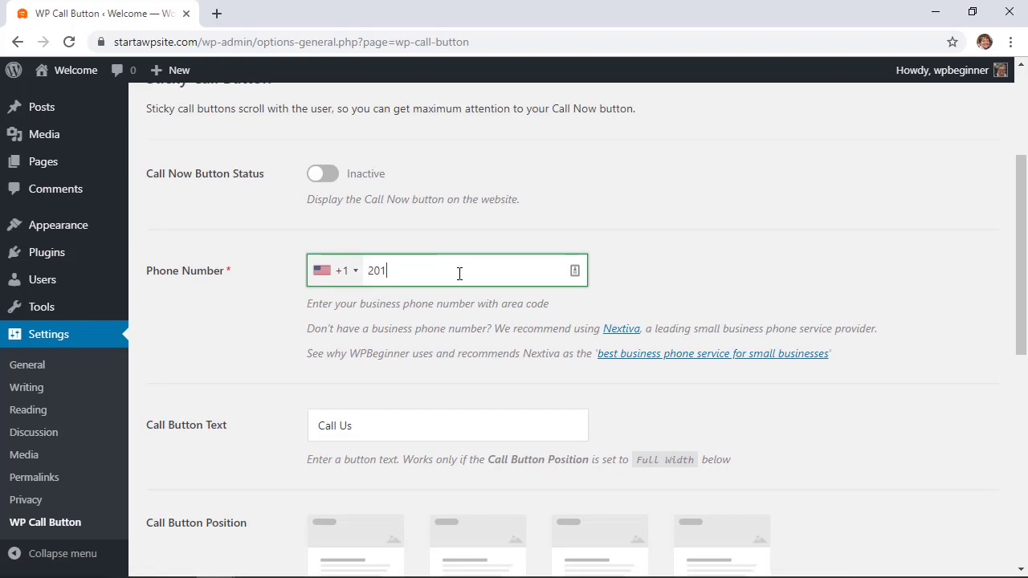
{"action": "type", "text": "555-1212"}
Set the call button text to "Call Now For a Quote" and the call button position to Full Width.
{"action": "type", "text": "F"}
{"action": "type", "text": "or a Quote"}
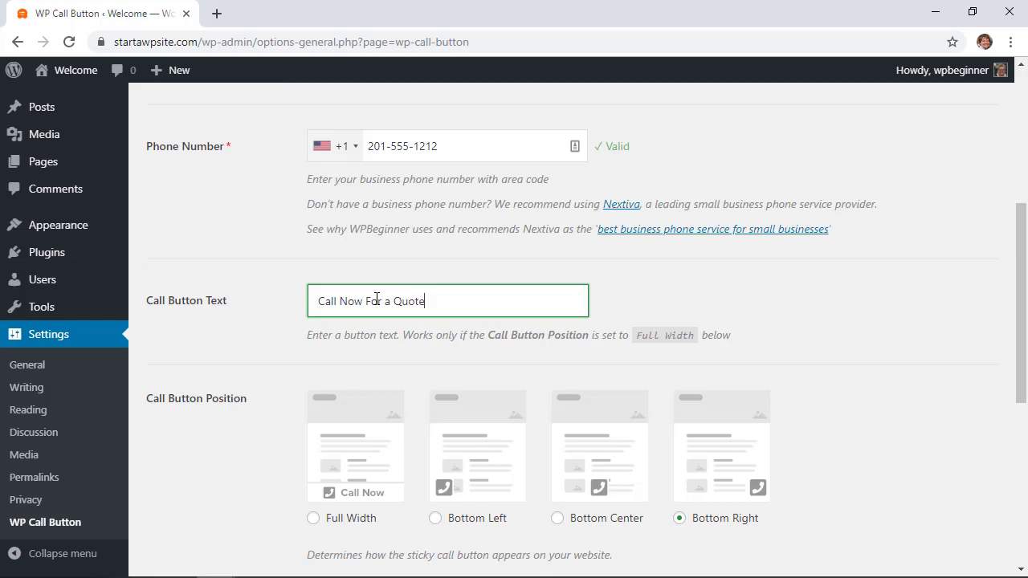
{"action": "scroll", "coordinate": [278, 367], "scroll_direction": "down", "scroll_amount": 2}
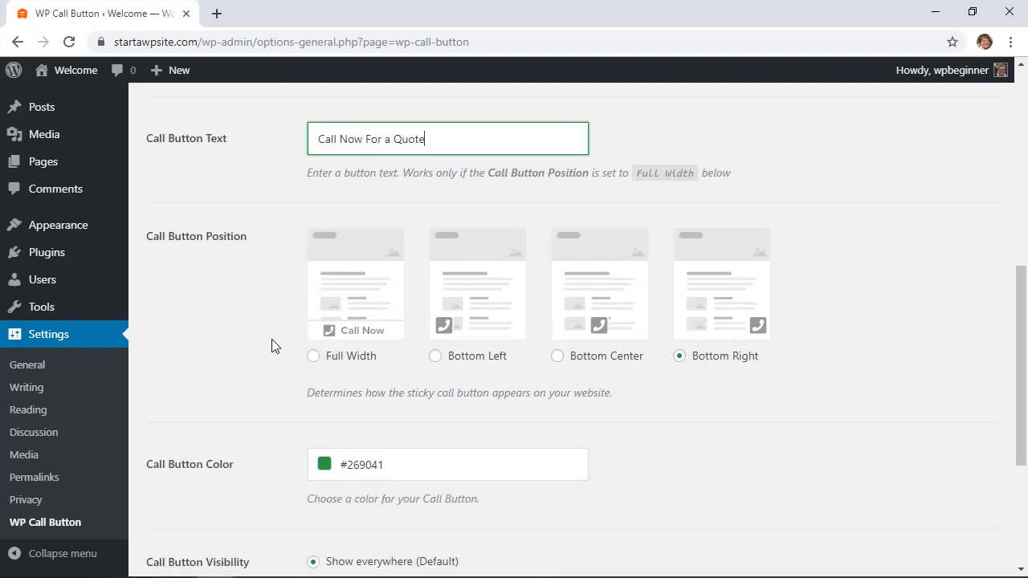
{"action": "left_click", "coordinate": [315, 355]}
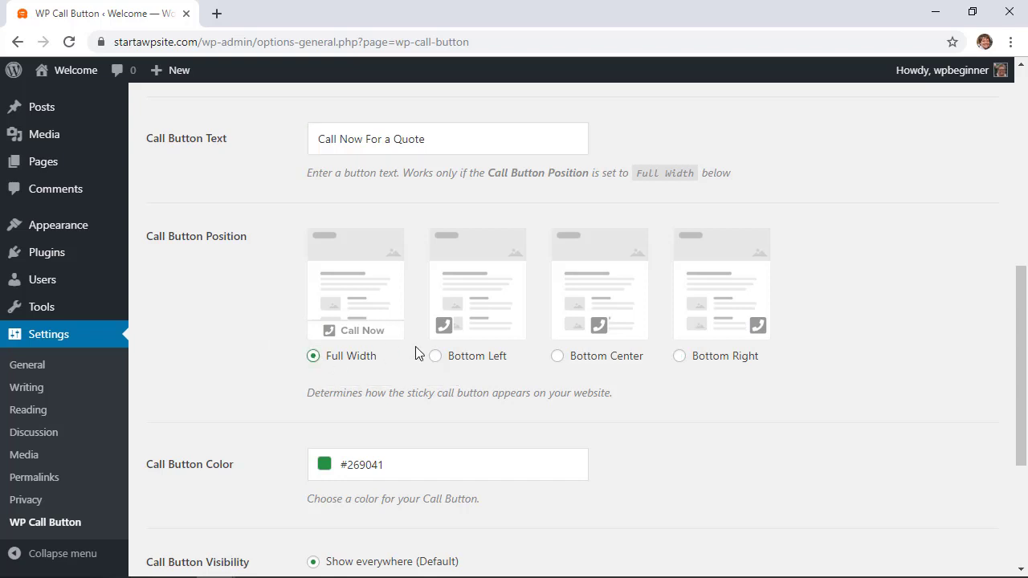
Change the sticky call button's position to Bottom Right and review its color, visibility and mobile-only settings.
{"action": "left_click", "coordinate": [679, 358]}
{"action": "scroll", "coordinate": [820, 442], "scroll_direction": "down", "scroll_amount": 2}
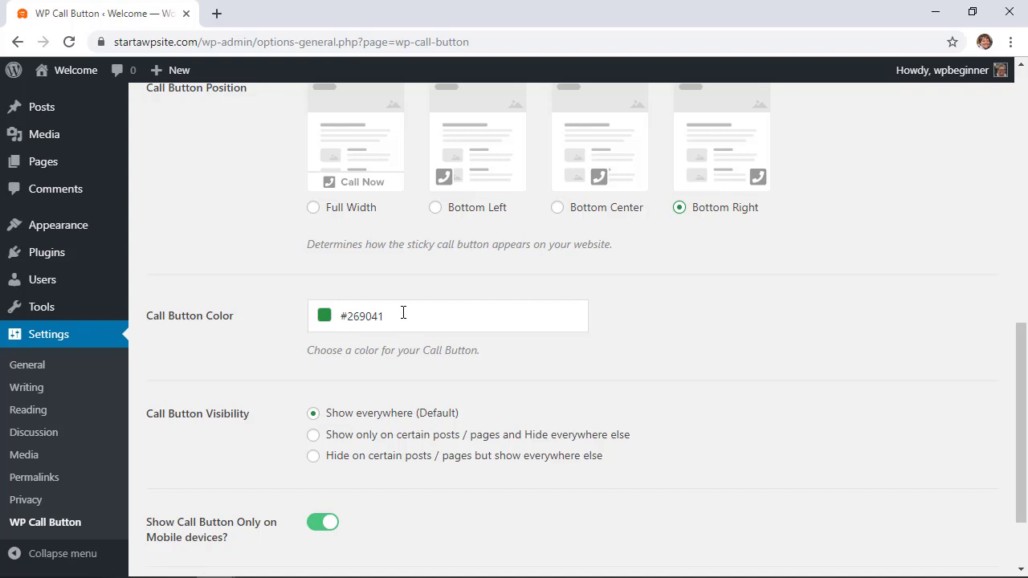
{"action": "scroll", "coordinate": [403, 313], "scroll_direction": "down", "scroll_amount": 2}
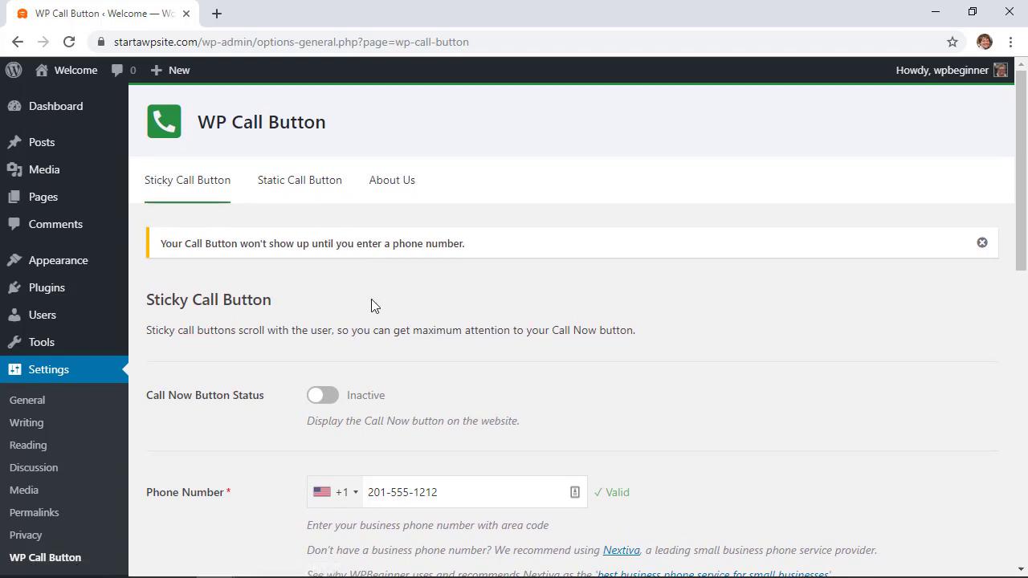
Activate the Call Now button status and save the sticky call button settings.
{"action": "left_click", "coordinate": [328, 397]}
{"action": "scroll", "coordinate": [272, 412], "scroll_direction": "down", "scroll_amount": 6}
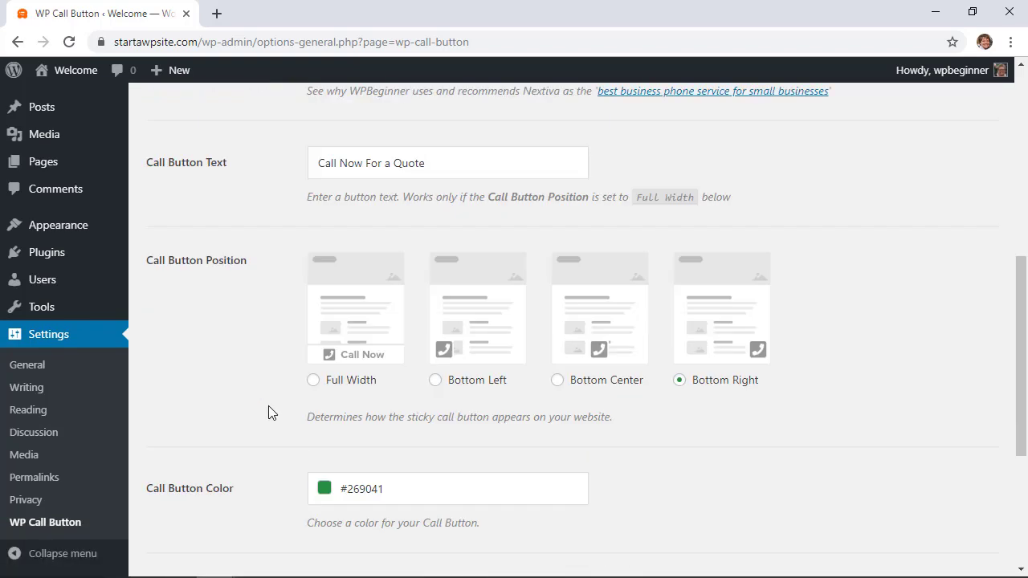
{"action": "scroll", "coordinate": [268, 412], "scroll_direction": "down", "scroll_amount": 4}
{"action": "left_click", "coordinate": [175, 501]}
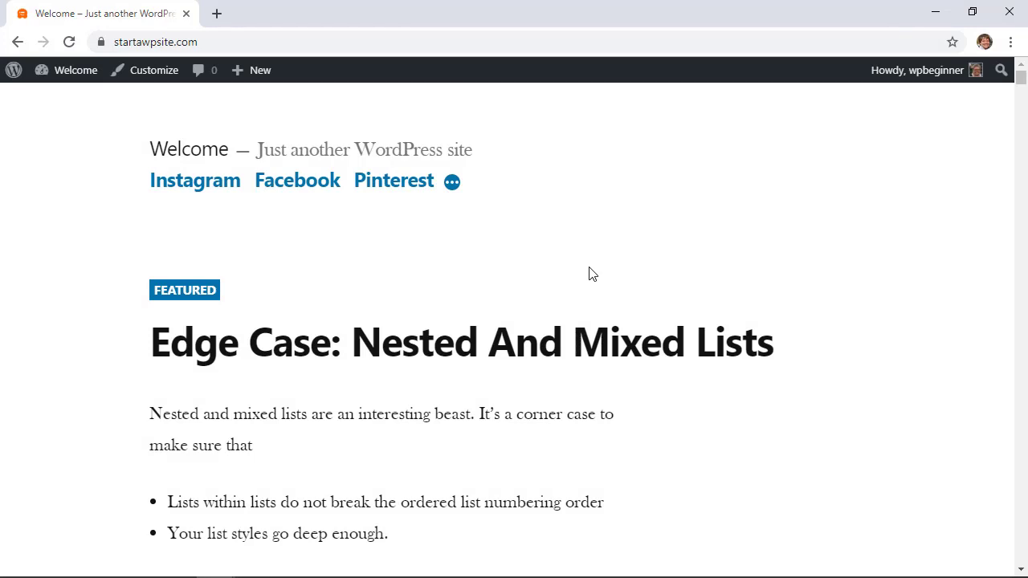
Inspect the site's homepage with the browser's developer tools, switching between desktop and mobile device views to check the sticky call button.
{"action": "right_click", "coordinate": [589, 274]}
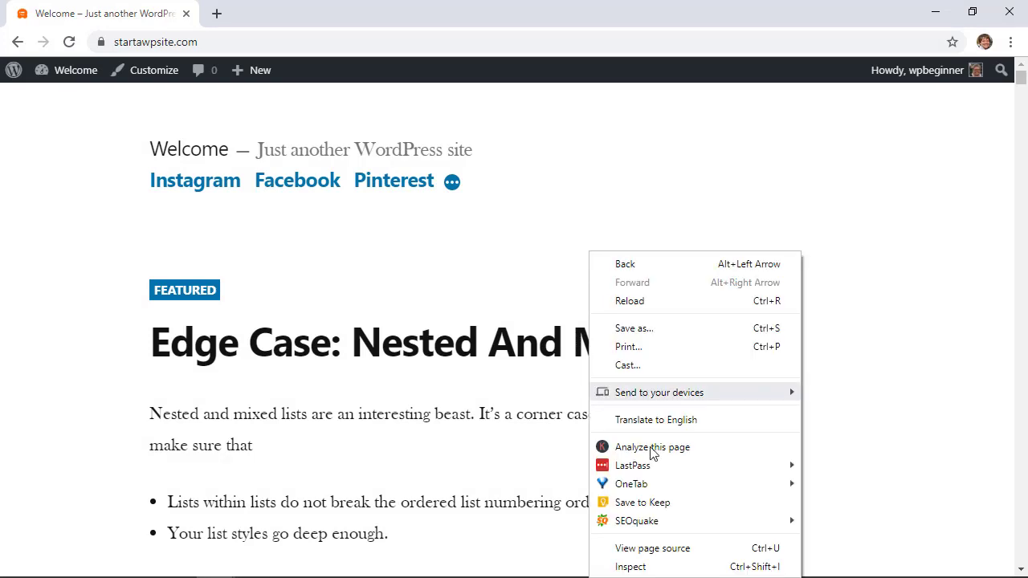
{"action": "left_click", "coordinate": [646, 568]}
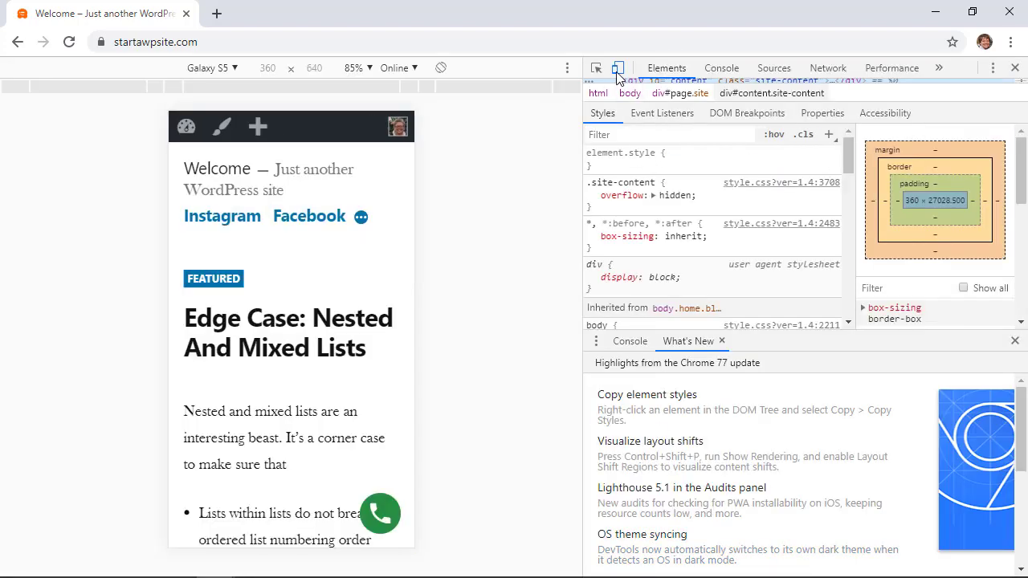
{"action": "left_click", "coordinate": [617, 70]}
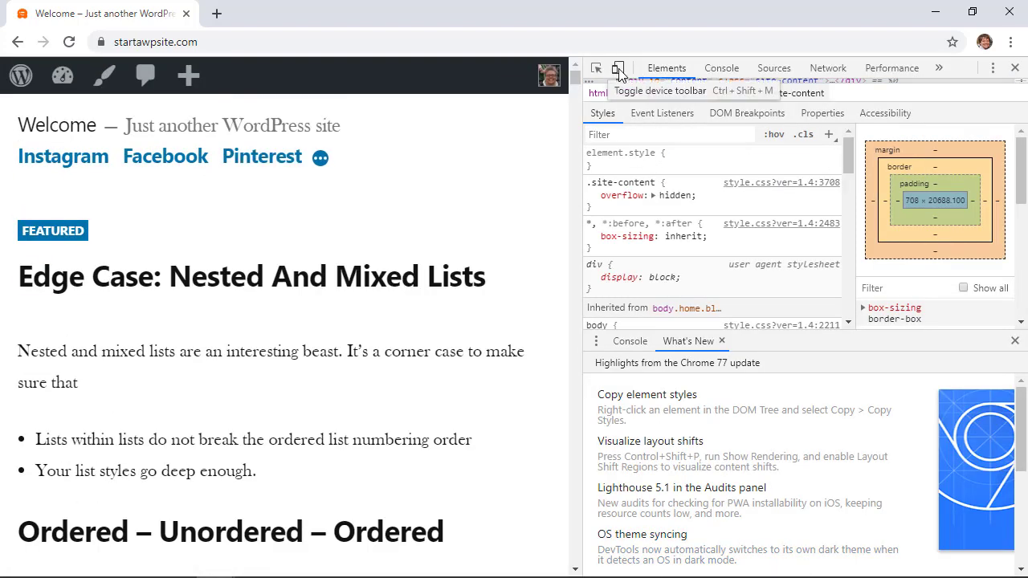
{"action": "left_click", "coordinate": [617, 71]}
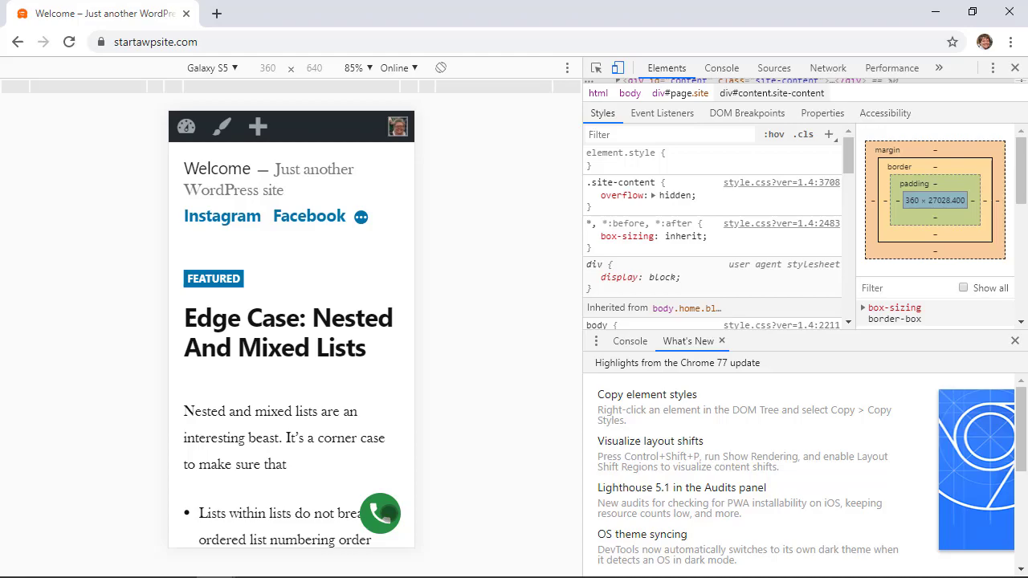
{"action": "scroll", "coordinate": [389, 518], "scroll_direction": "down", "scroll_amount": 1}
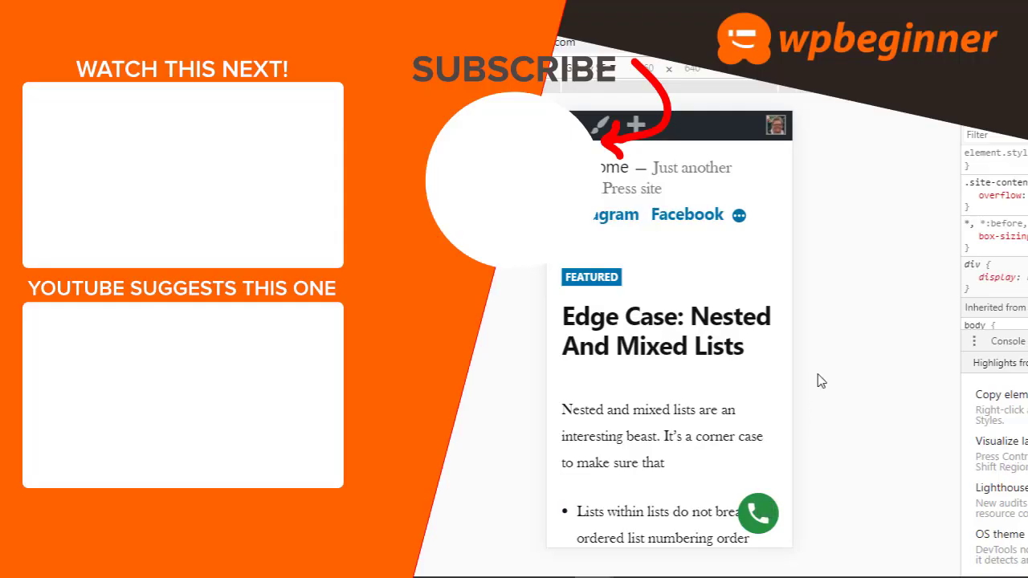